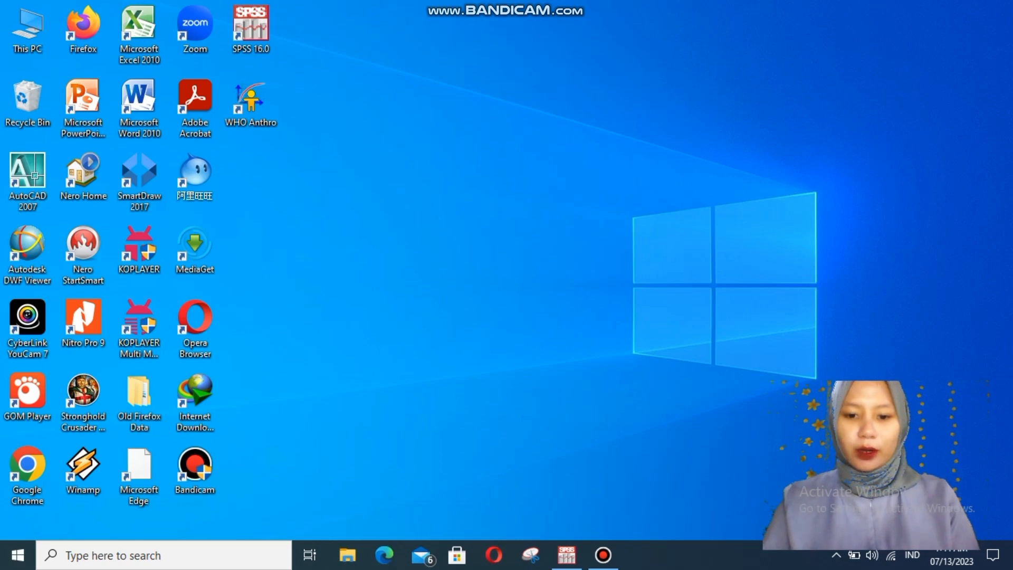
# - Switch to SPSS and review the names, types and measurement levels of the variables balita, tinggi and berat
pyautogui.click(567, 555)
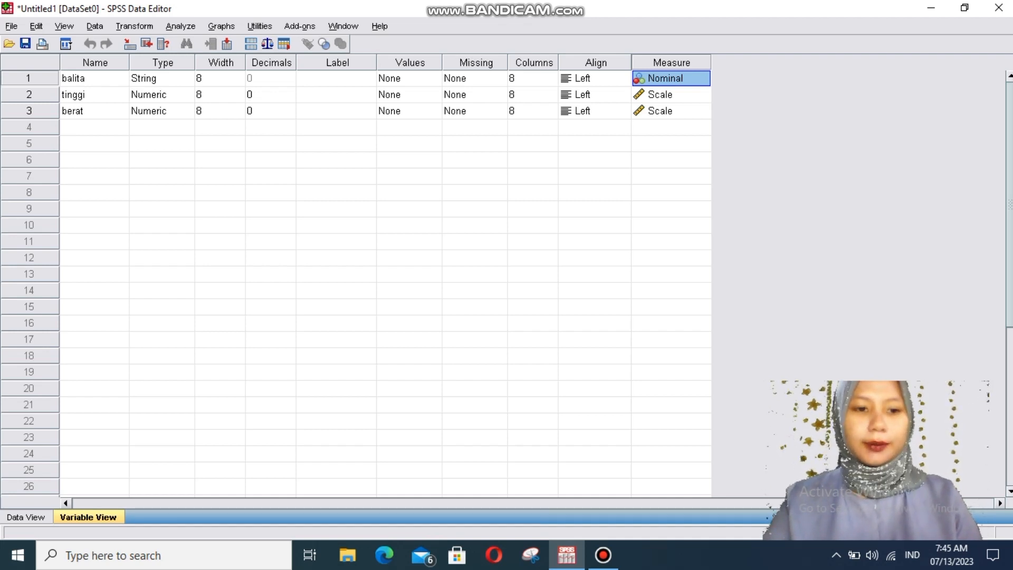
pyautogui.click(94, 78)
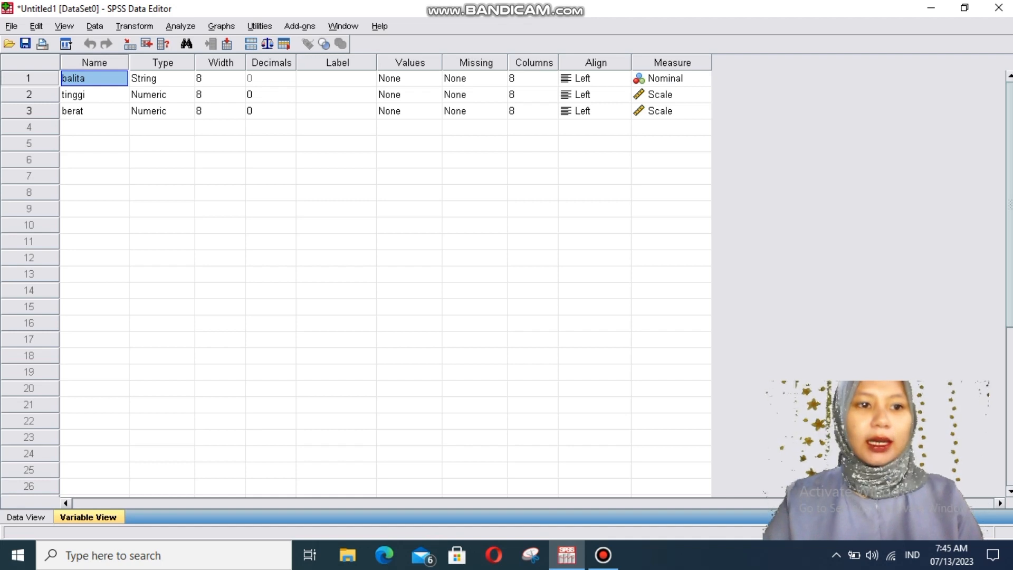
pyautogui.click(94, 95)
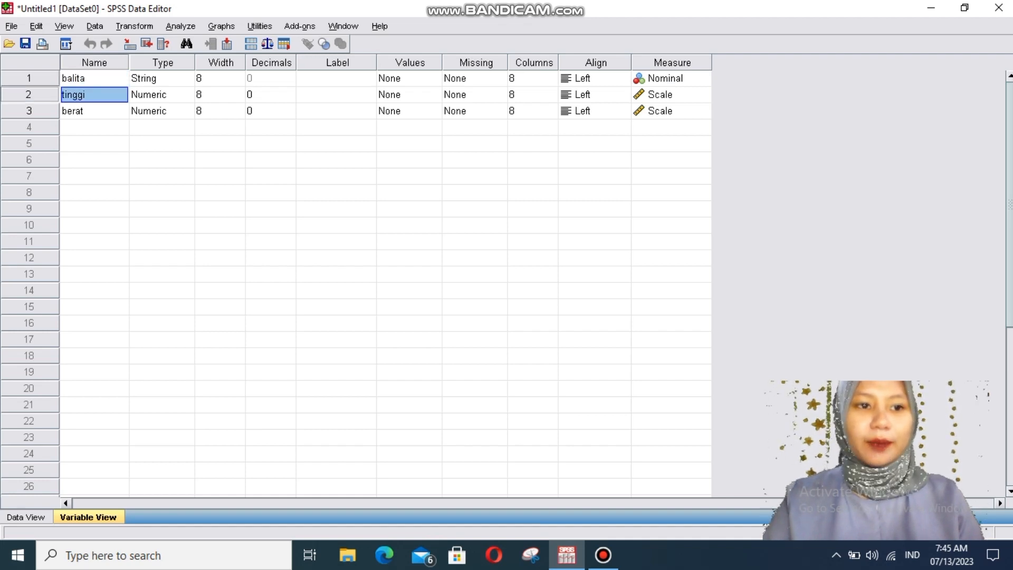
pyautogui.click(93, 111)
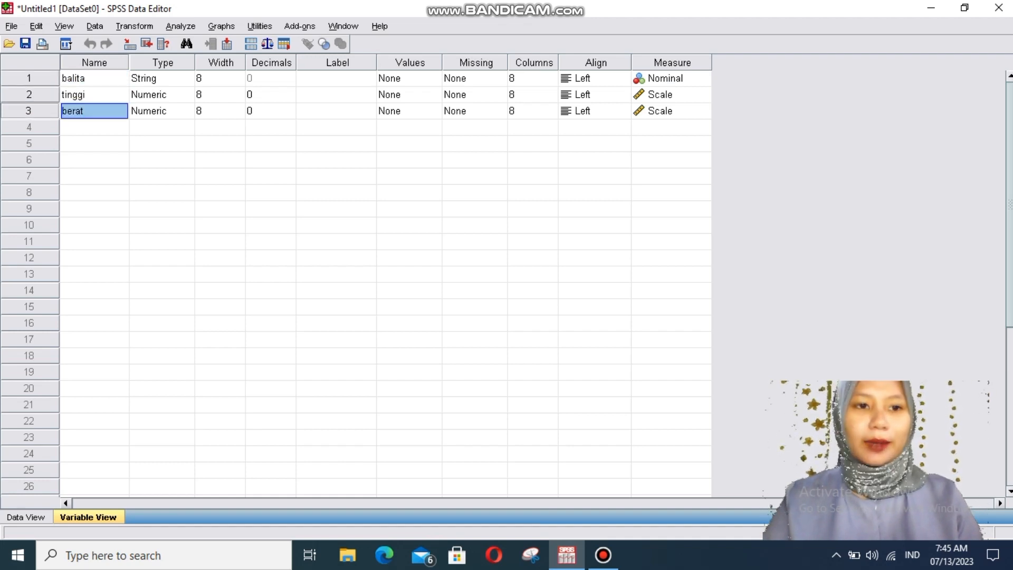
pyautogui.click(154, 79)
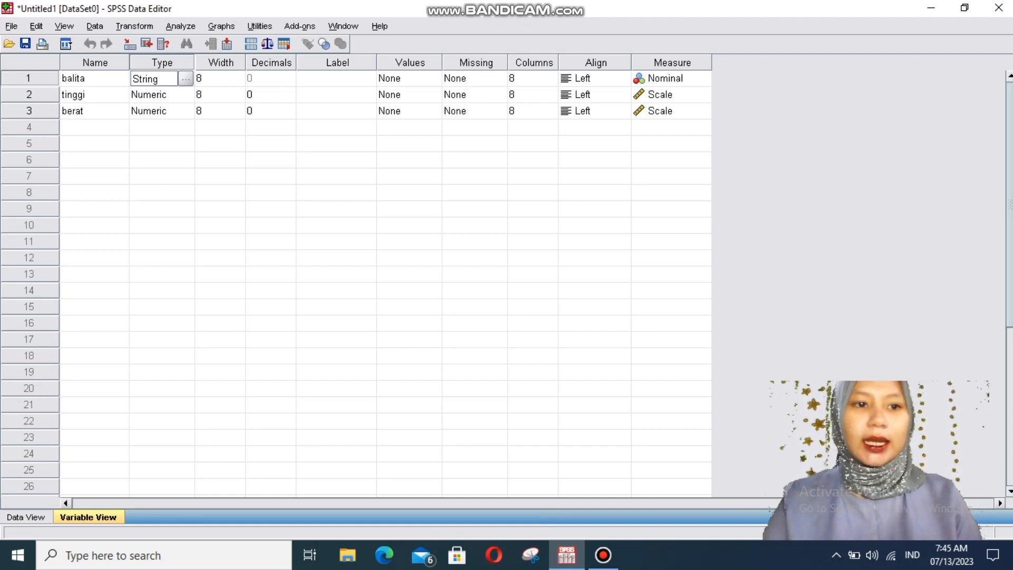
pyautogui.click(154, 95)
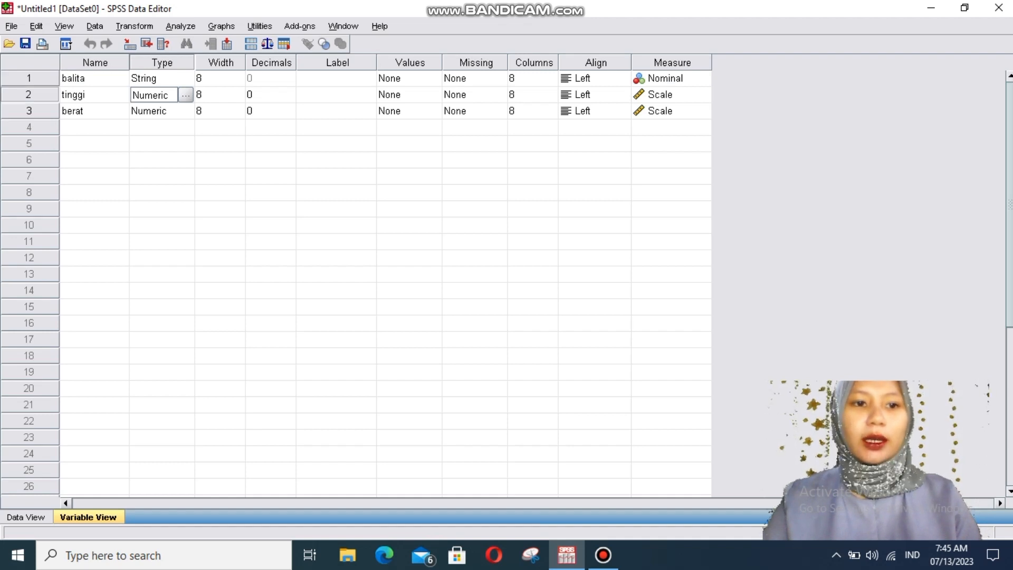
pyautogui.click(154, 110)
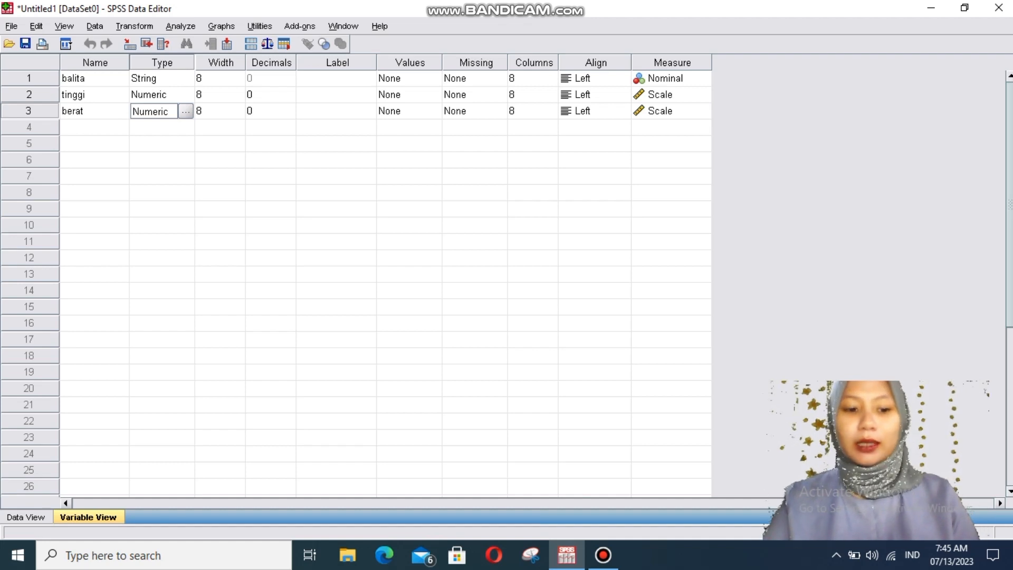
pyautogui.click(153, 78)
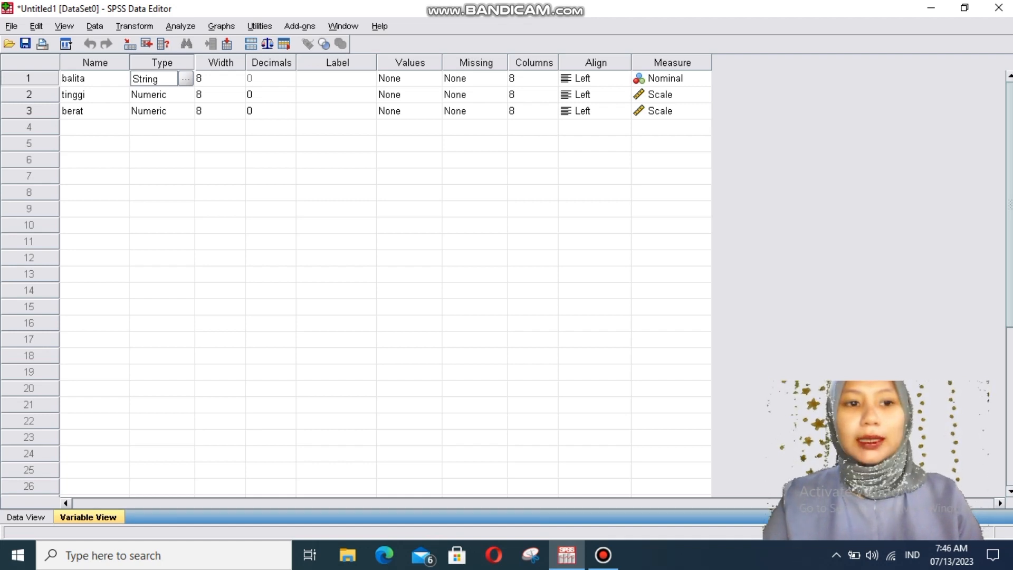
pyautogui.click(668, 78)
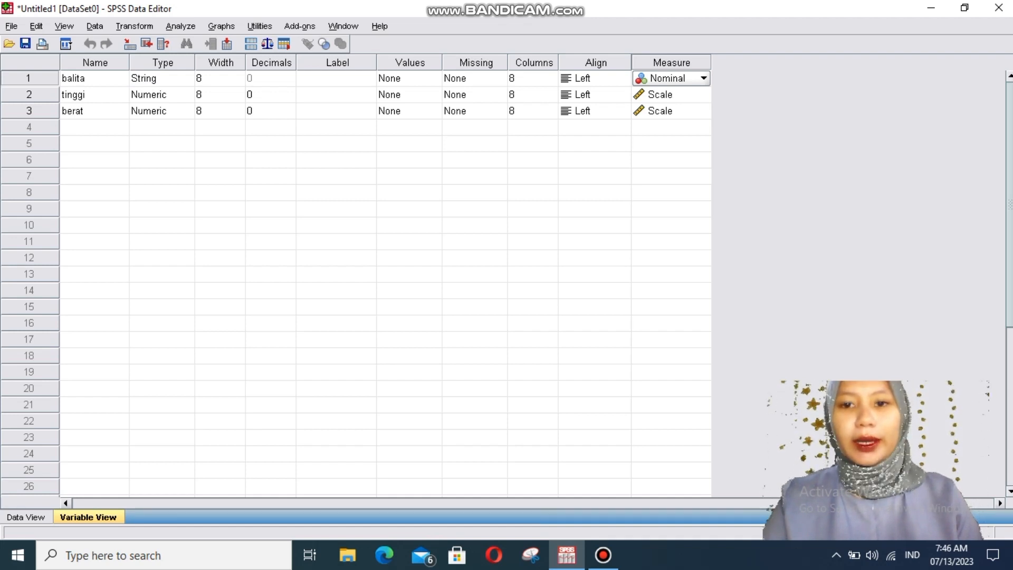
pyautogui.click(667, 94)
pyautogui.click(668, 110)
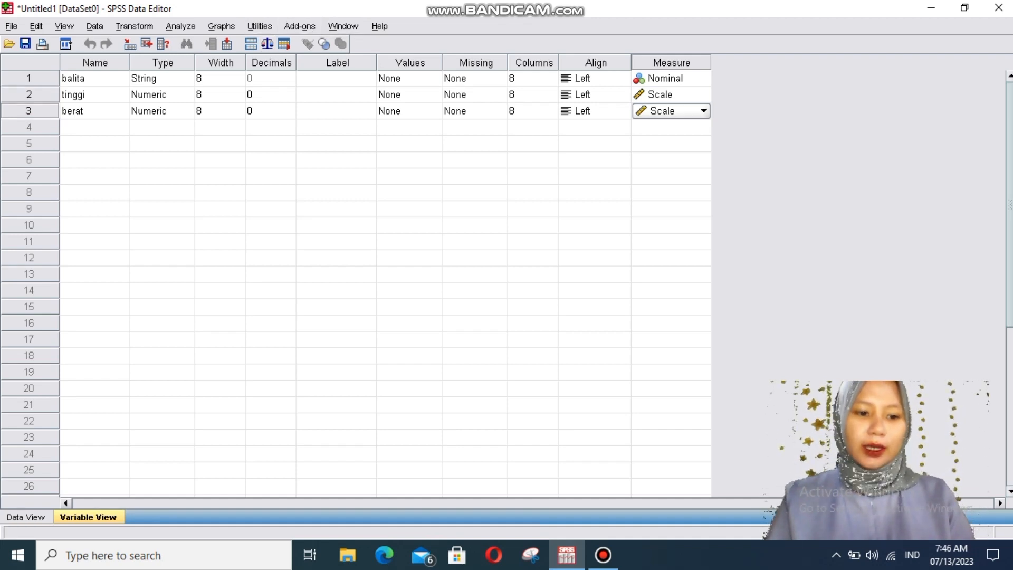
# - Display the entered case data and open the Explore analysis from the descriptive statistics procedures
pyautogui.click(26, 517)
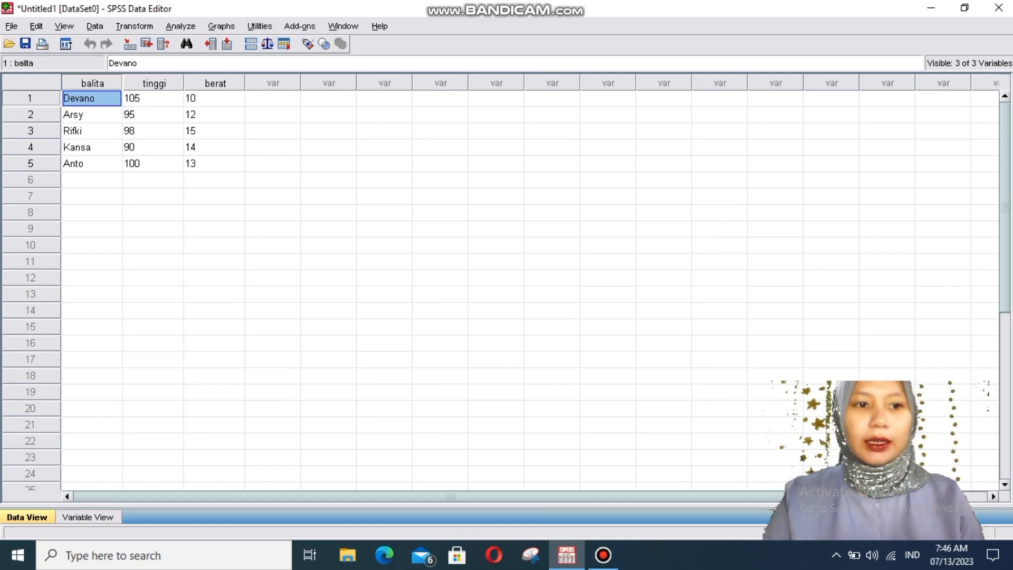
pyautogui.click(91, 114)
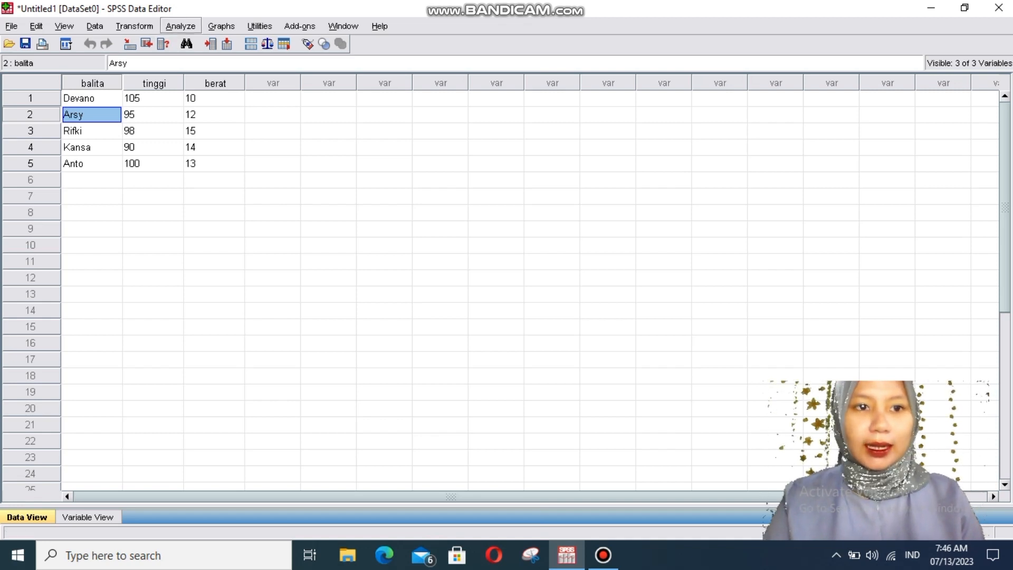
pyautogui.click(181, 26)
pyautogui.moveTo(227, 62)
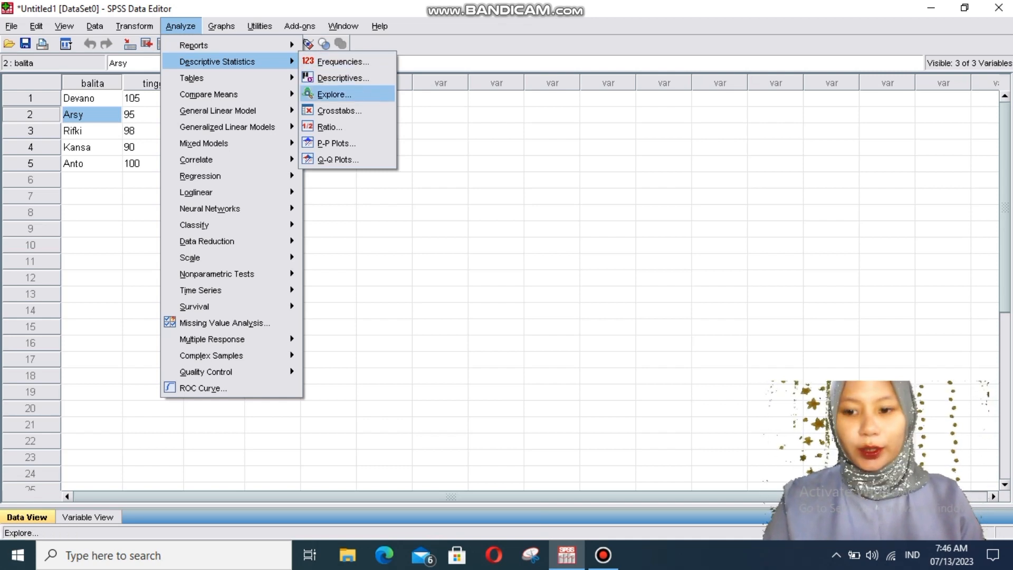
pyautogui.click(333, 94)
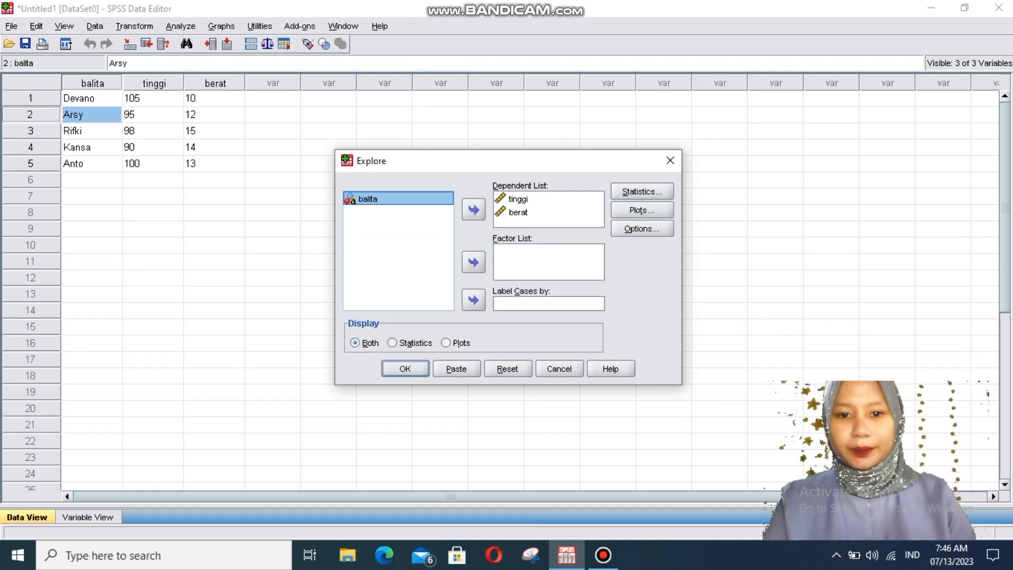
# - Remove tinggi and berat from the Dependent List of the Explore analysis
pyautogui.click(519, 199)
pyautogui.click(473, 210)
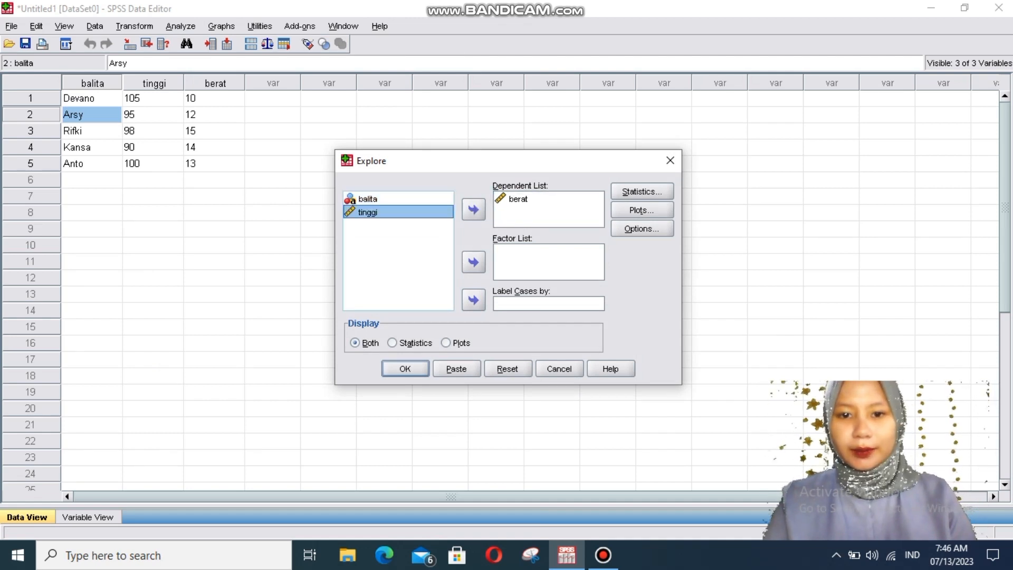
pyautogui.click(519, 199)
pyautogui.click(474, 210)
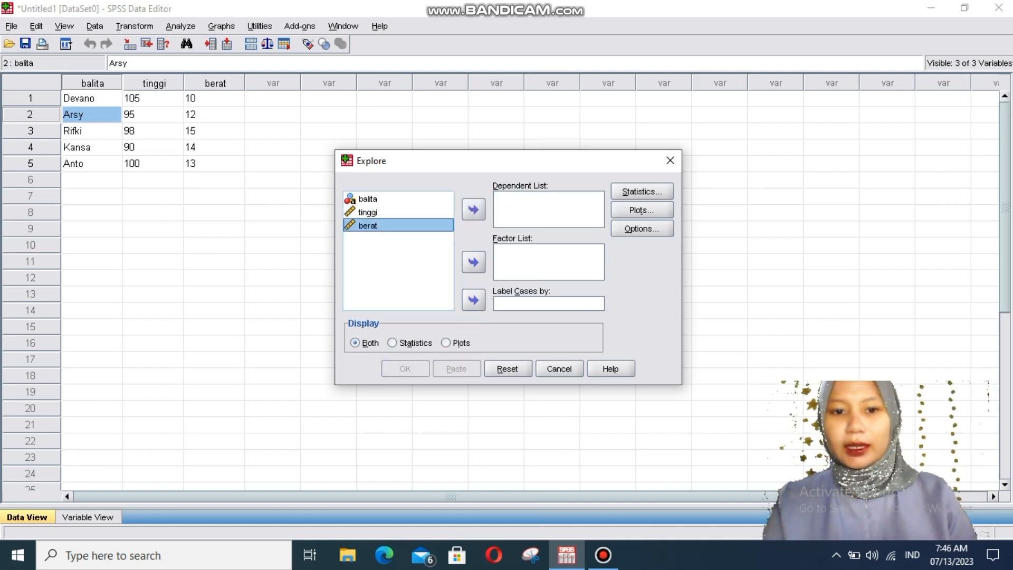
# - Add tinggi and berat to the Dependent List of the Explore analysis
pyautogui.click(368, 212)
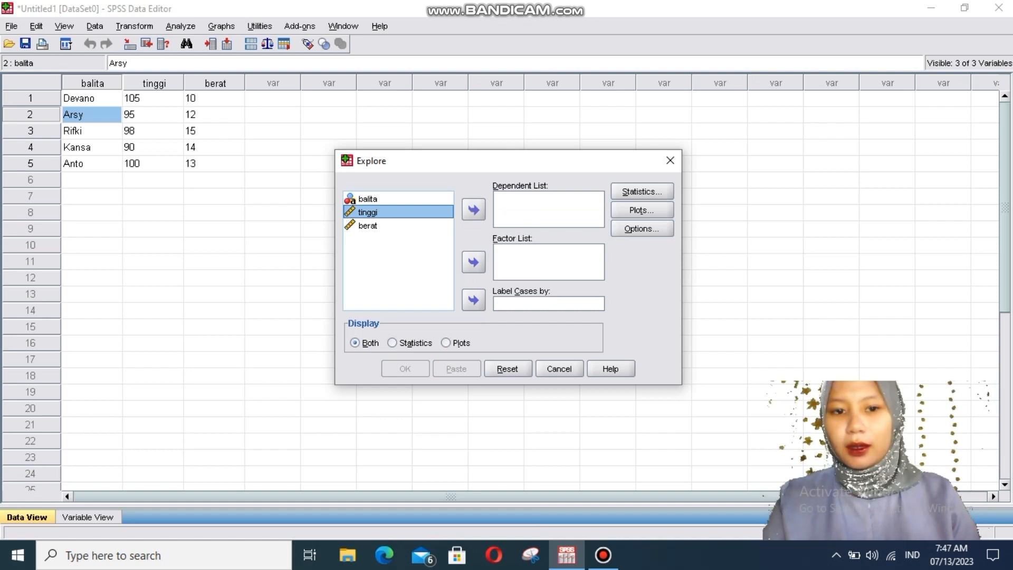
pyautogui.click(474, 209)
pyautogui.click(368, 212)
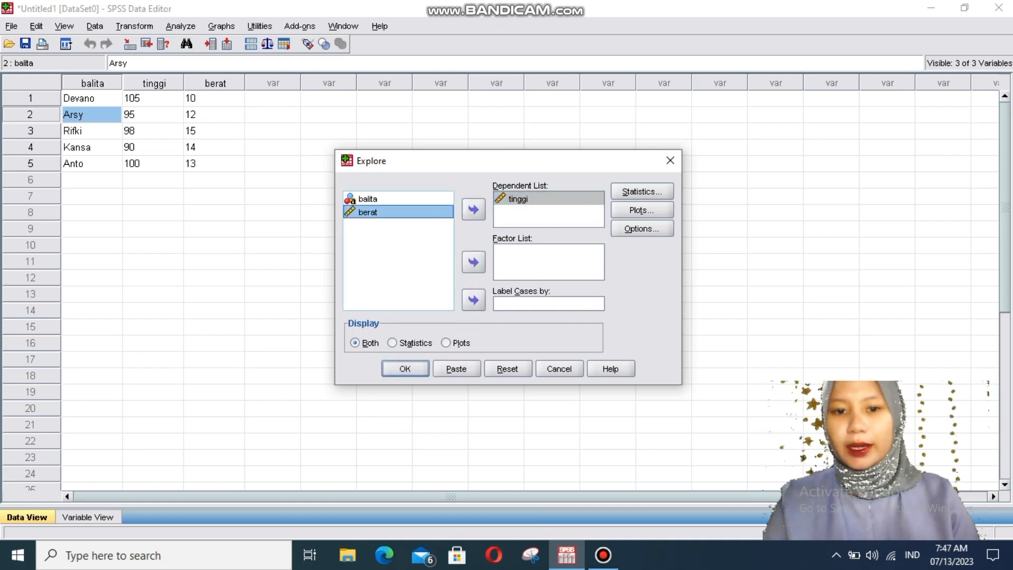
pyautogui.click(473, 209)
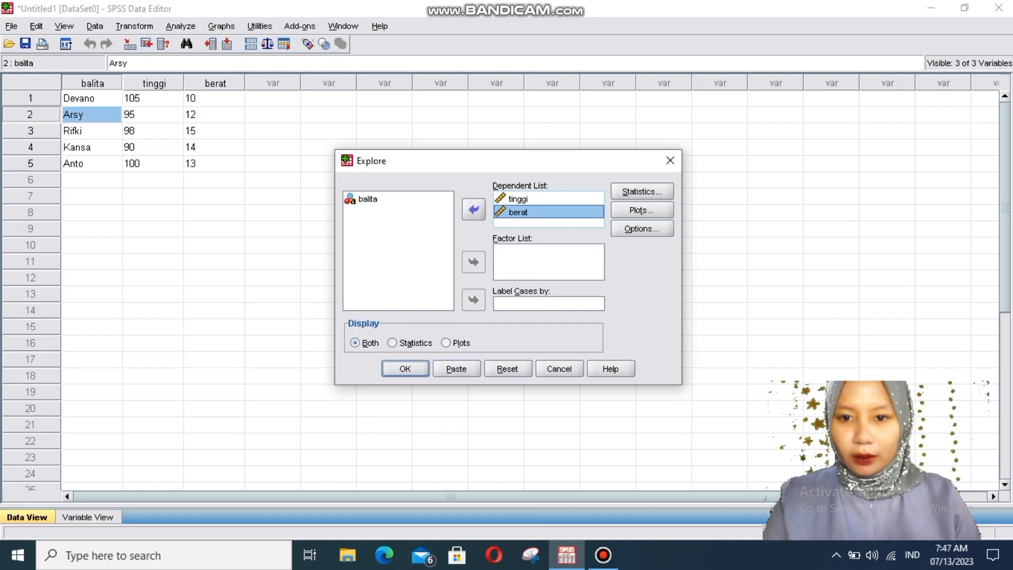
# - Enable normality plots with tests for the Explore analysis and run it
pyautogui.click(642, 210)
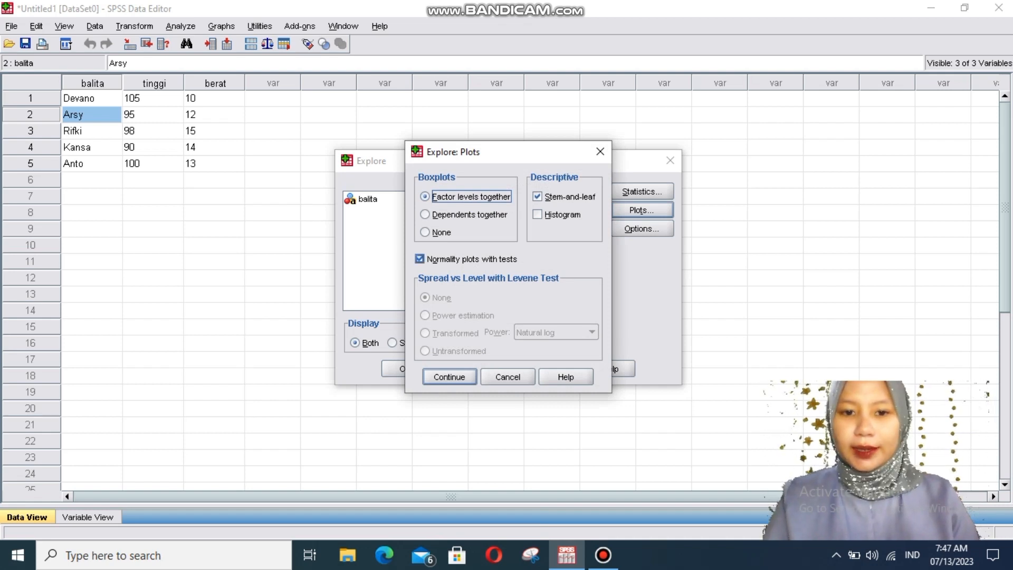
pyautogui.click(421, 260)
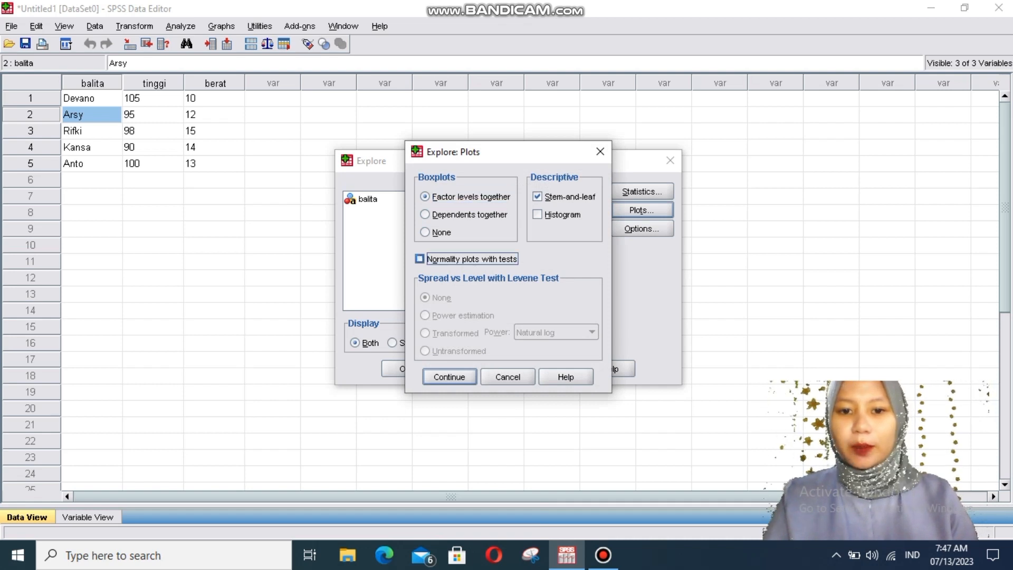
pyautogui.click(420, 259)
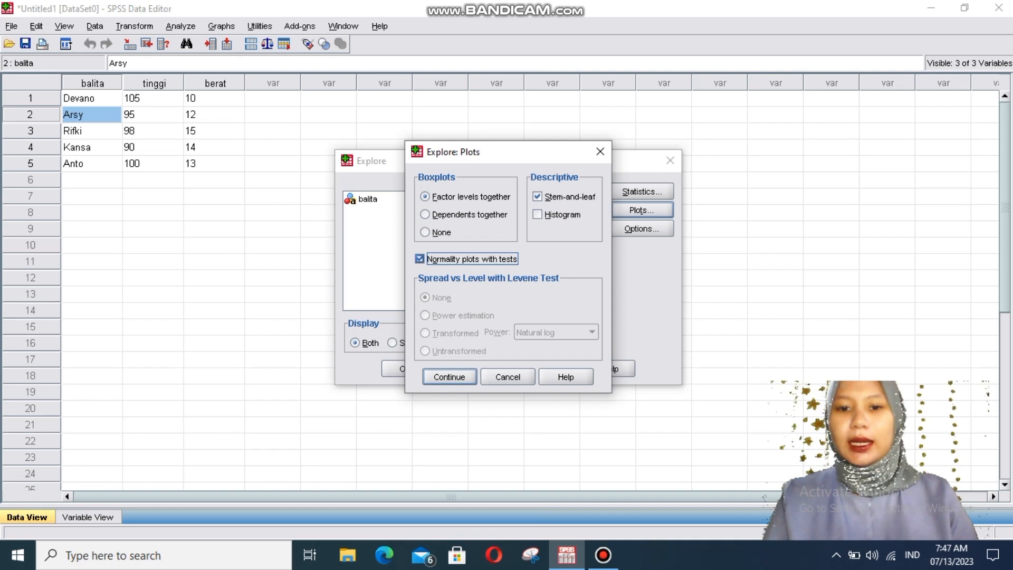
pyautogui.click(449, 377)
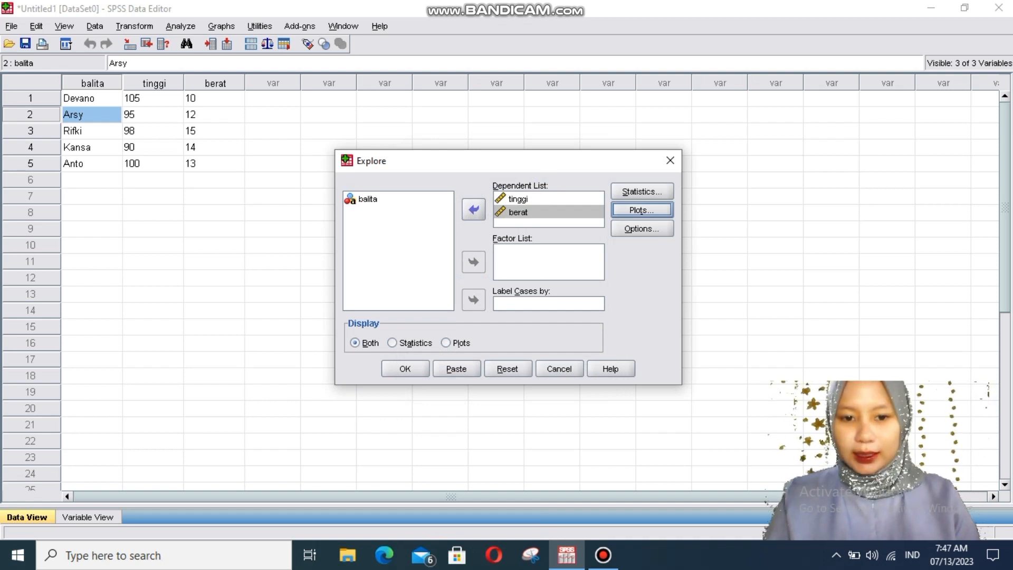
pyautogui.click(404, 368)
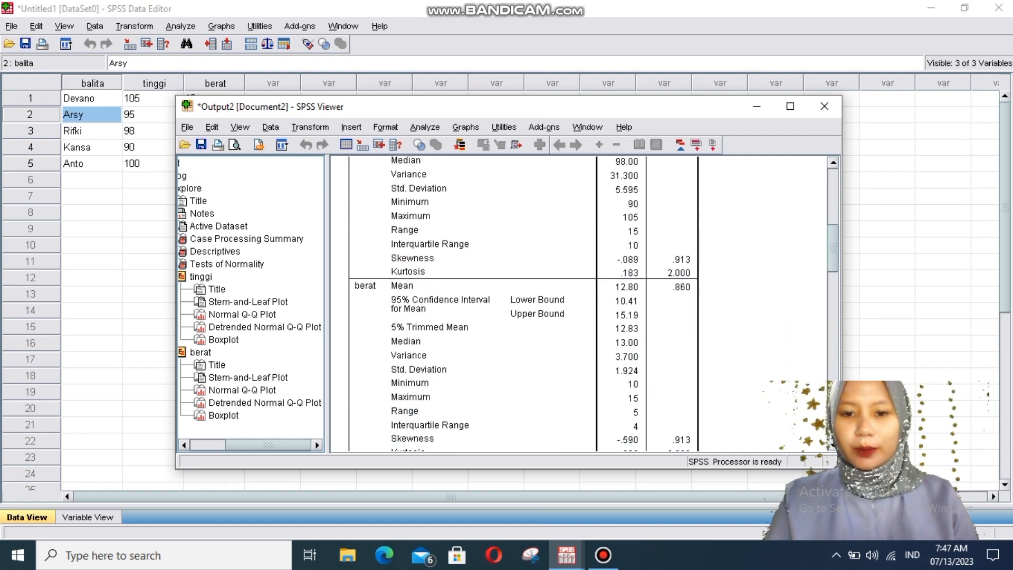
# - Examine the Descriptives and Tests of Normality tables for tinggi and berat in the output
pyautogui.scroll(2, 585, 303)
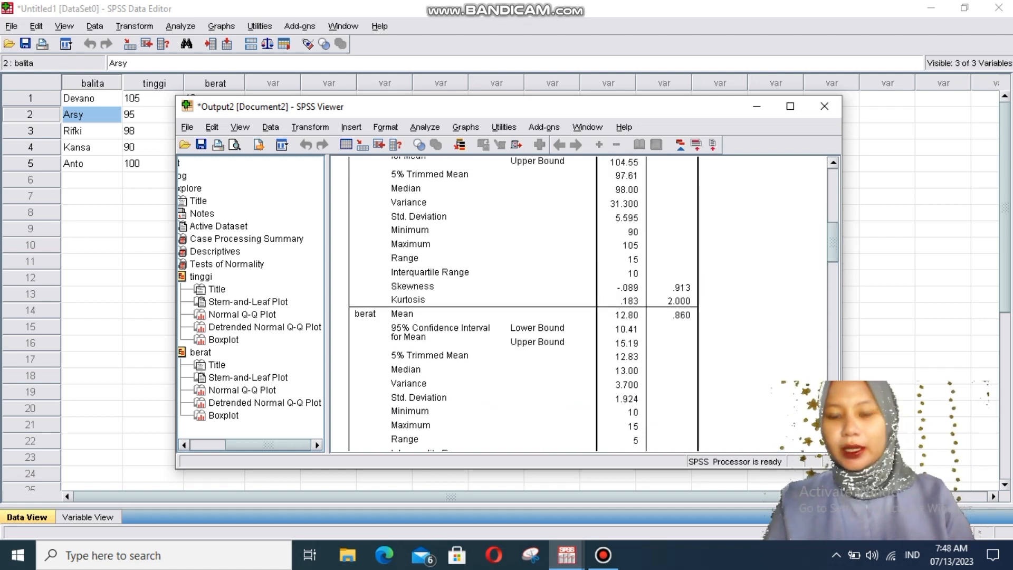
pyautogui.scroll(3, 585, 303)
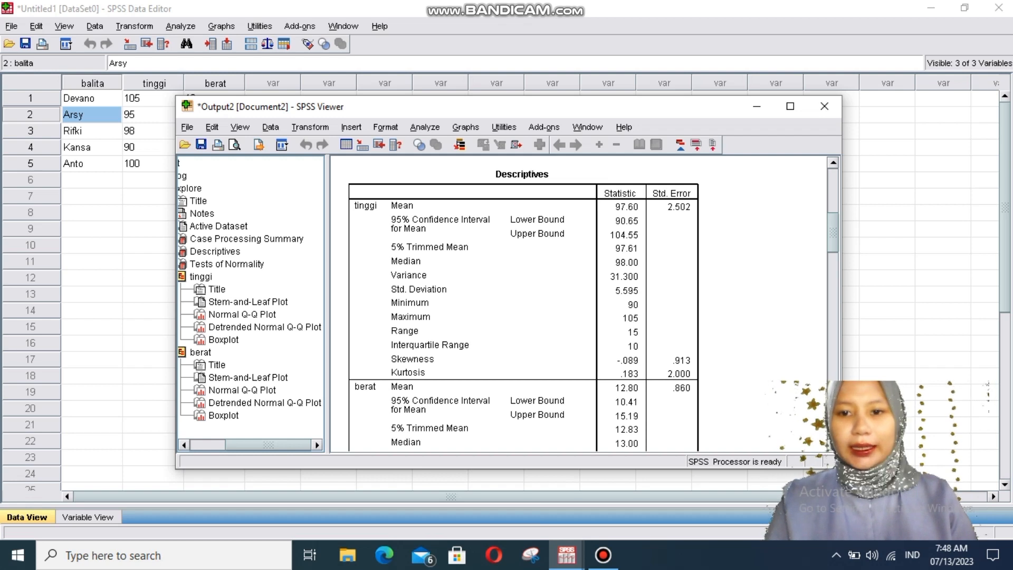
pyautogui.scroll(-4, 586, 303)
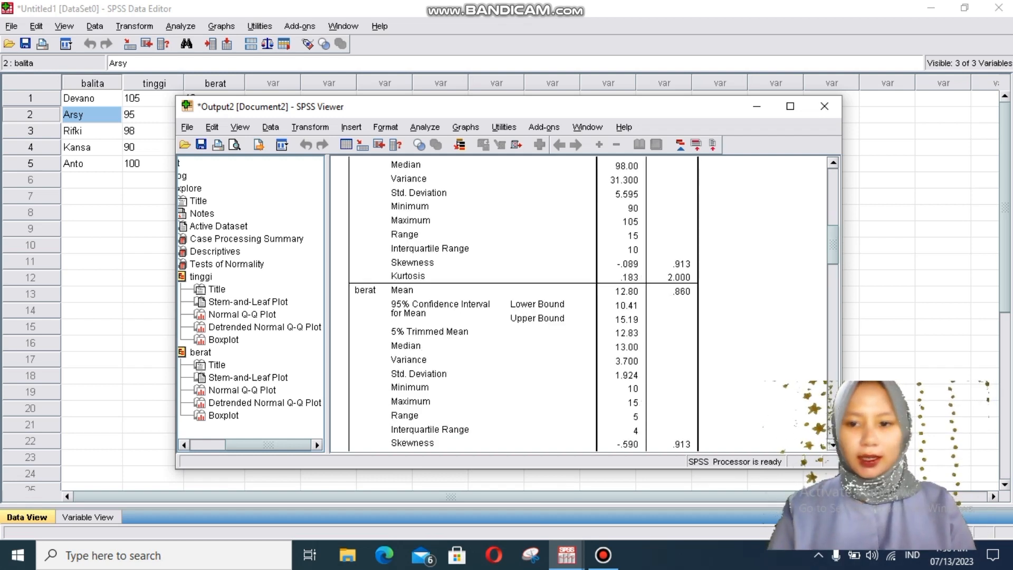
pyautogui.scroll(-1, 586, 304)
pyautogui.scroll(-3, 586, 303)
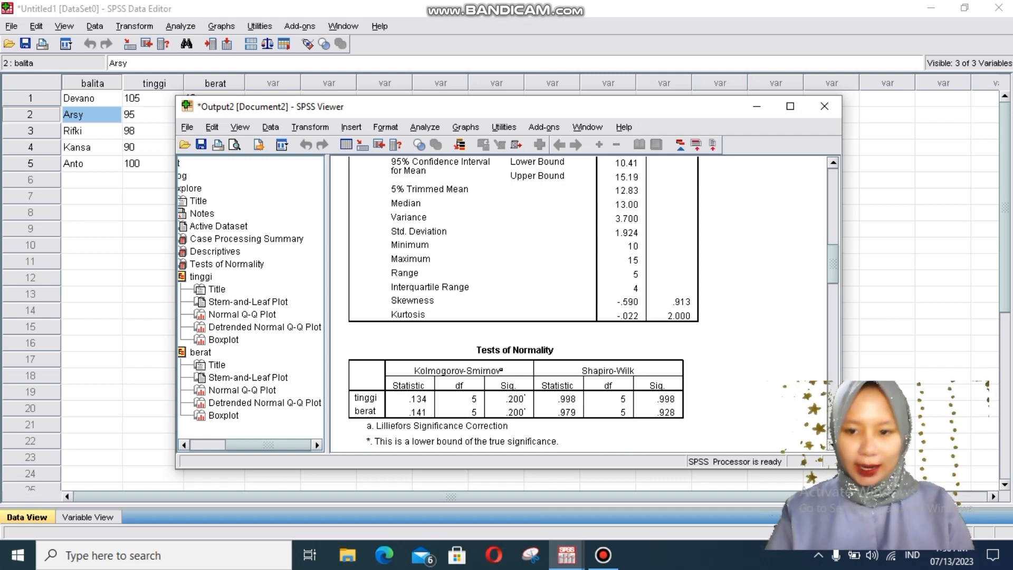
pyautogui.scroll(-1, 581, 301)
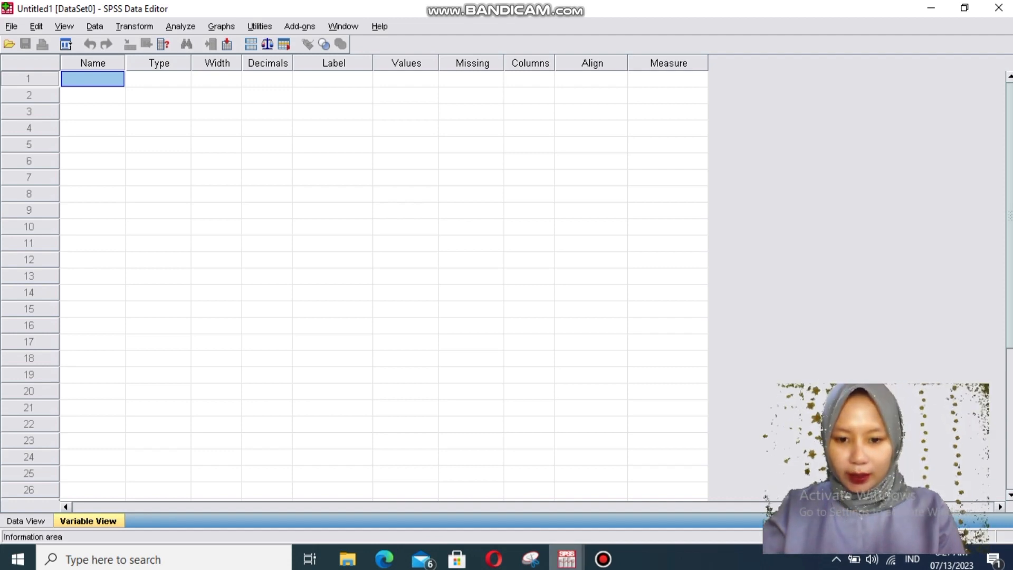
# - Bring up the second dataset and review its variable names nama, posisi_puskesmas, gaji, usia, anak and jam_kerja
pyautogui.click(567, 558)
pyautogui.click(486, 498)
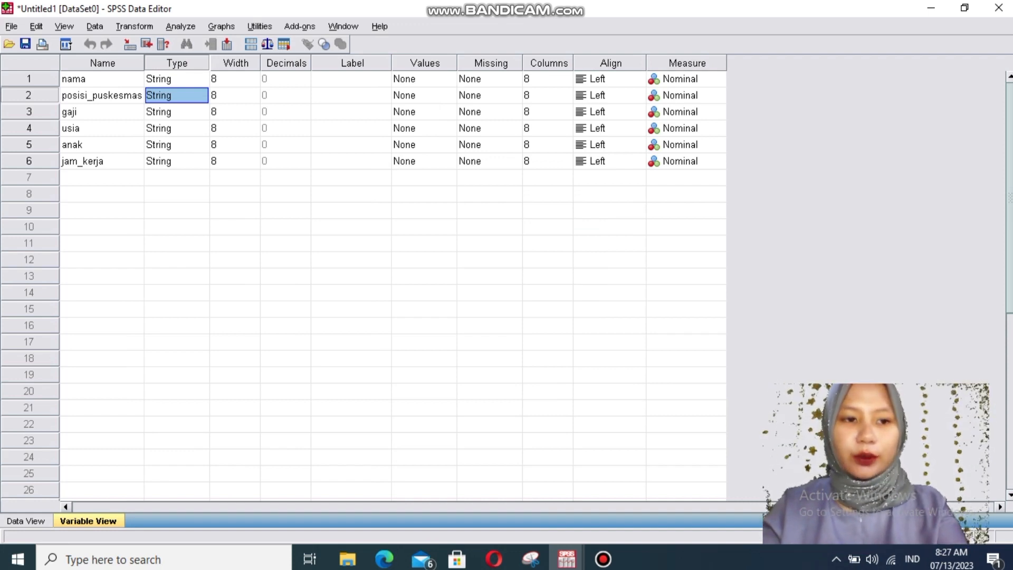
pyautogui.click(102, 79)
pyautogui.click(101, 95)
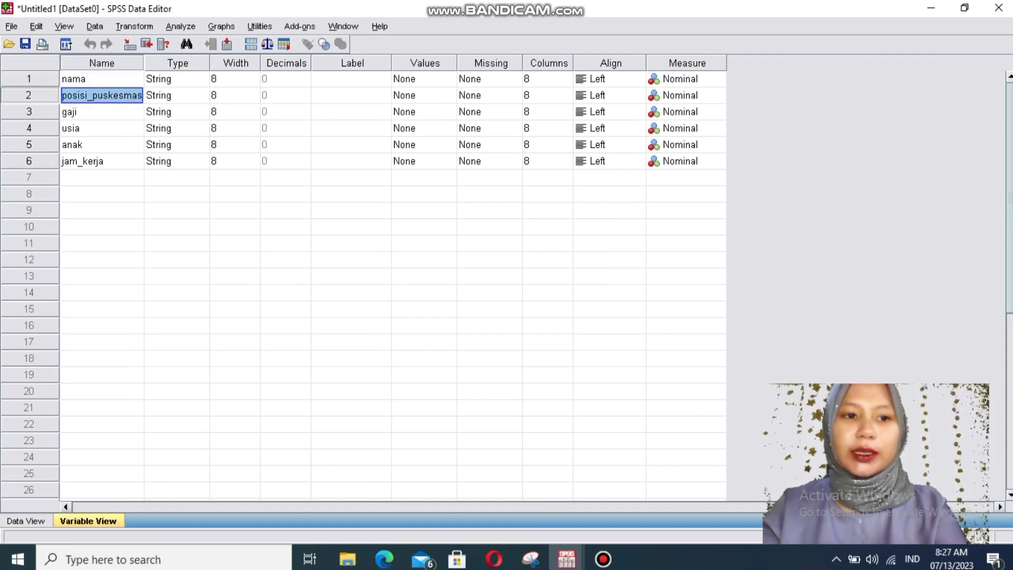
pyautogui.click(101, 111)
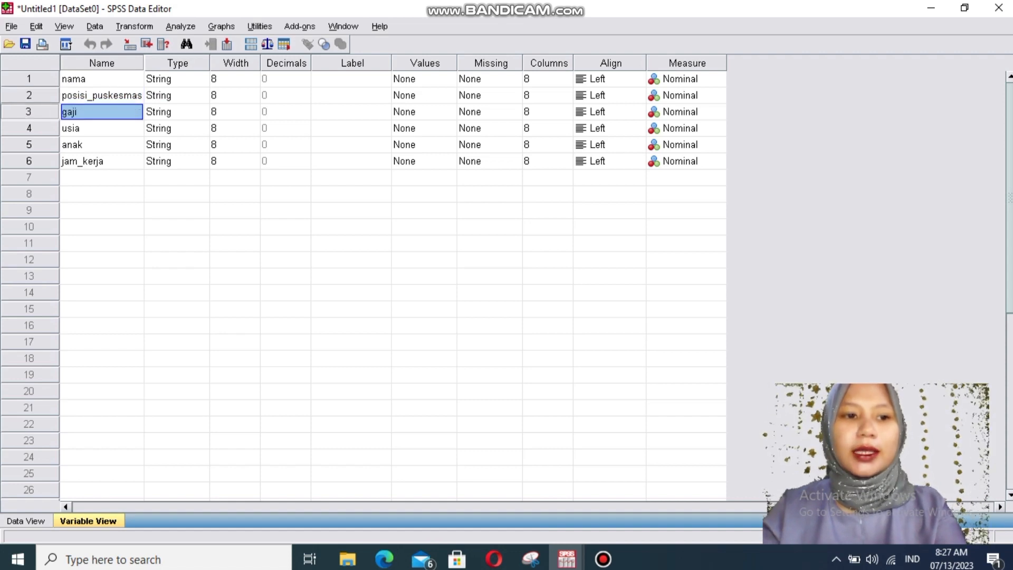
pyautogui.click(101, 128)
pyautogui.click(101, 144)
pyautogui.click(101, 161)
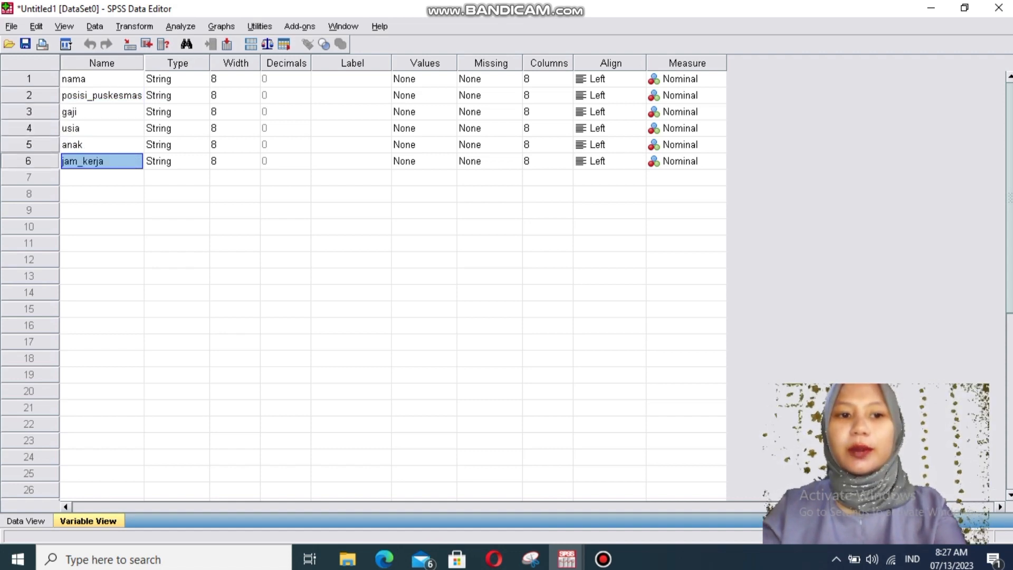
# - Check the variable type settings of nama and leave it as String
pyautogui.click(169, 79)
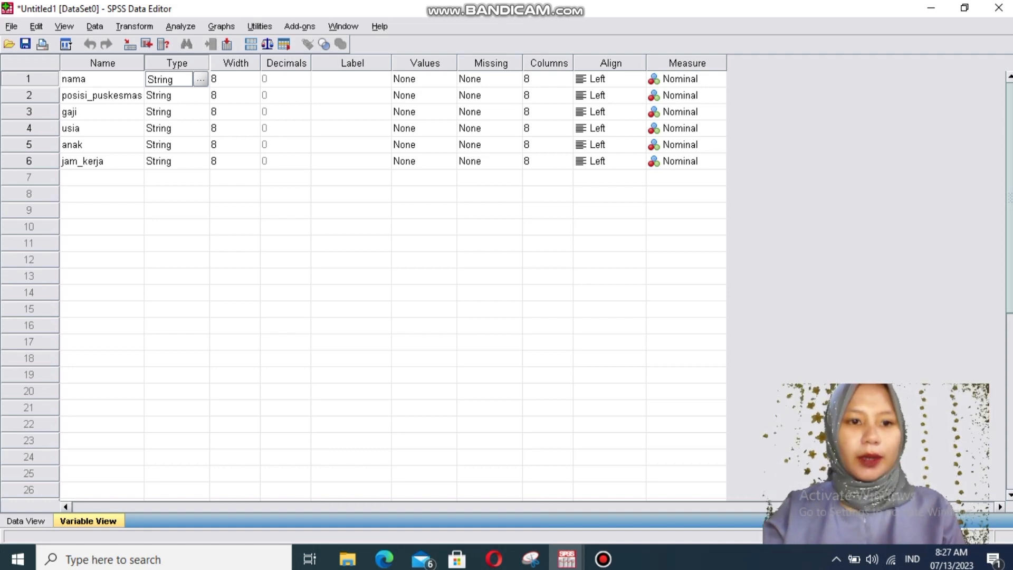
pyautogui.click(201, 79)
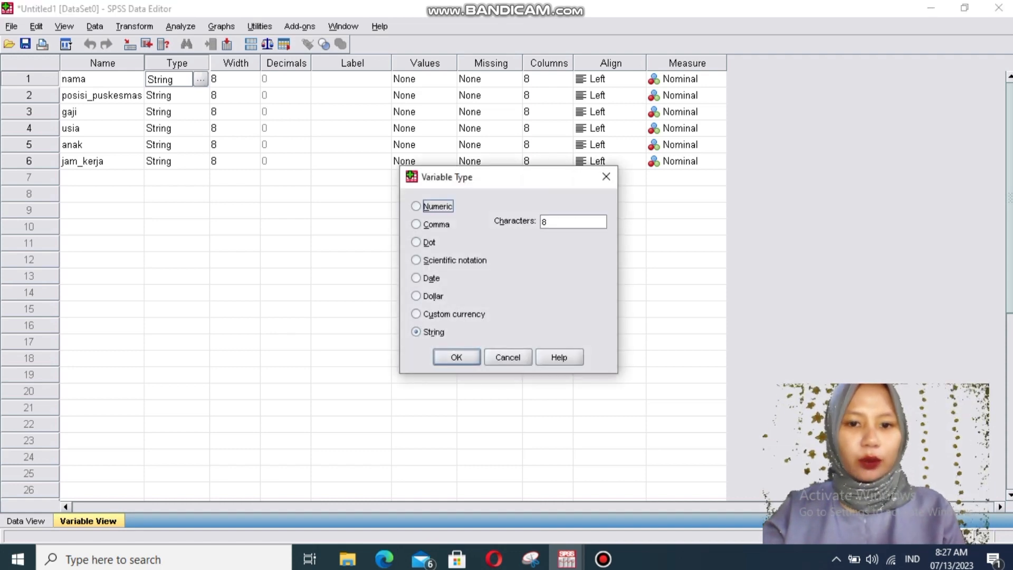
pyautogui.click(607, 176)
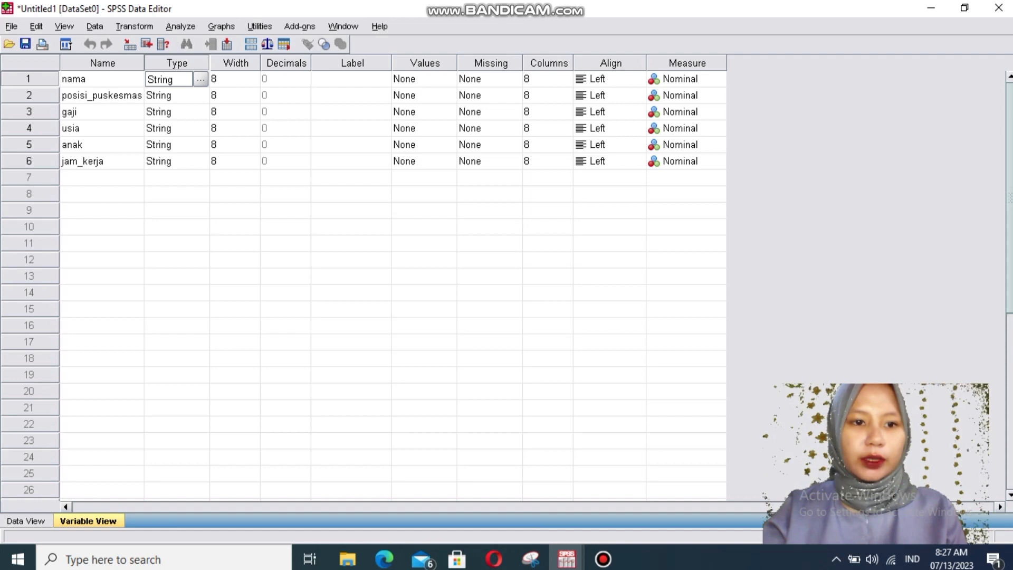
# - Change the variable type of gaji and usia to Numeric
pyautogui.click(177, 112)
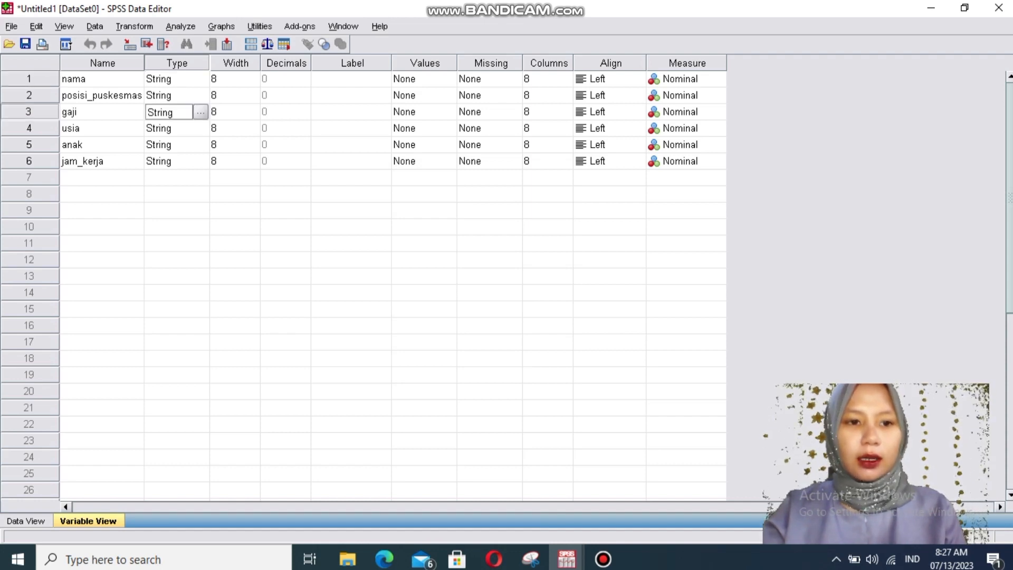
pyautogui.click(200, 112)
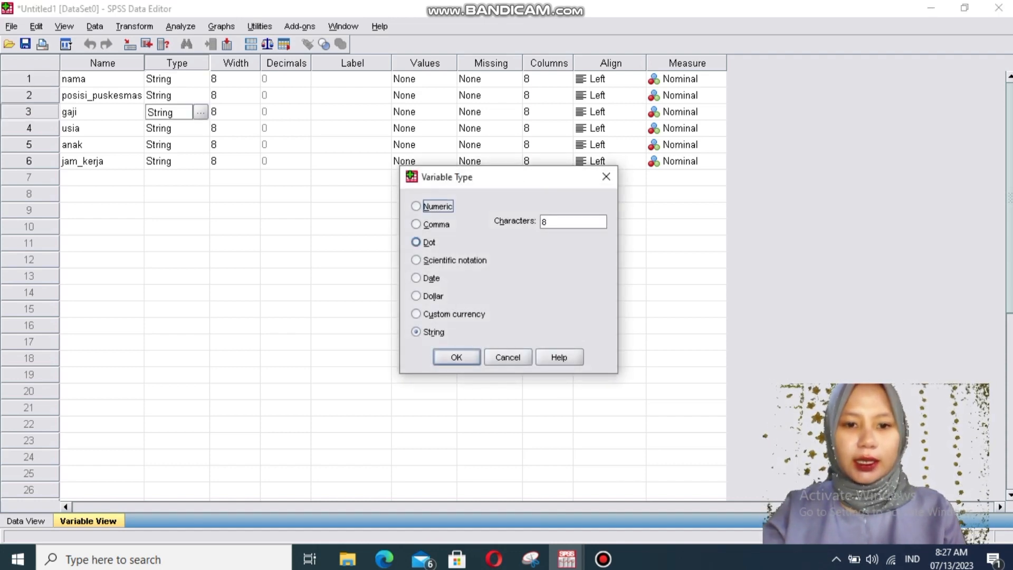
pyautogui.click(430, 206)
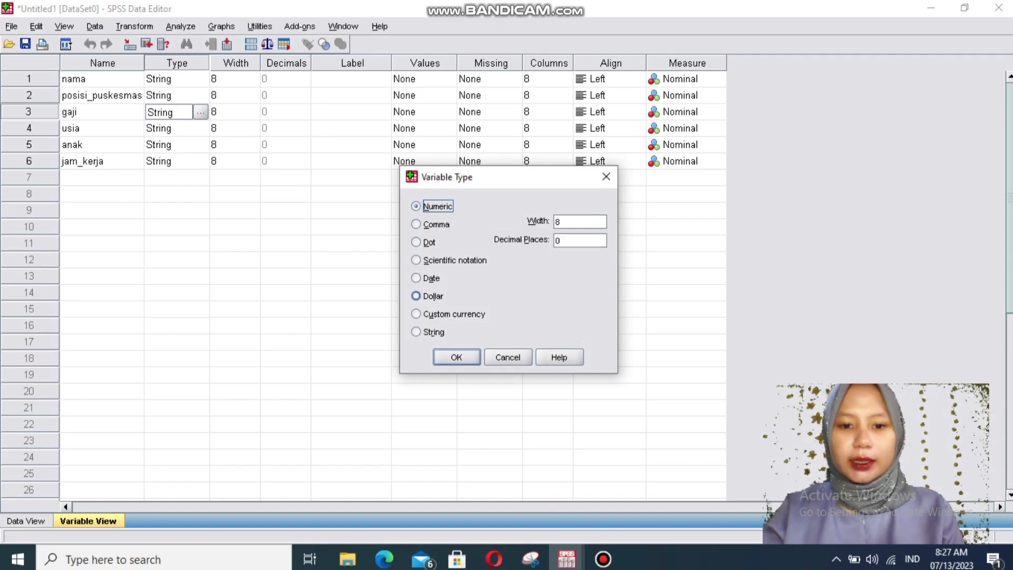
pyautogui.click(456, 358)
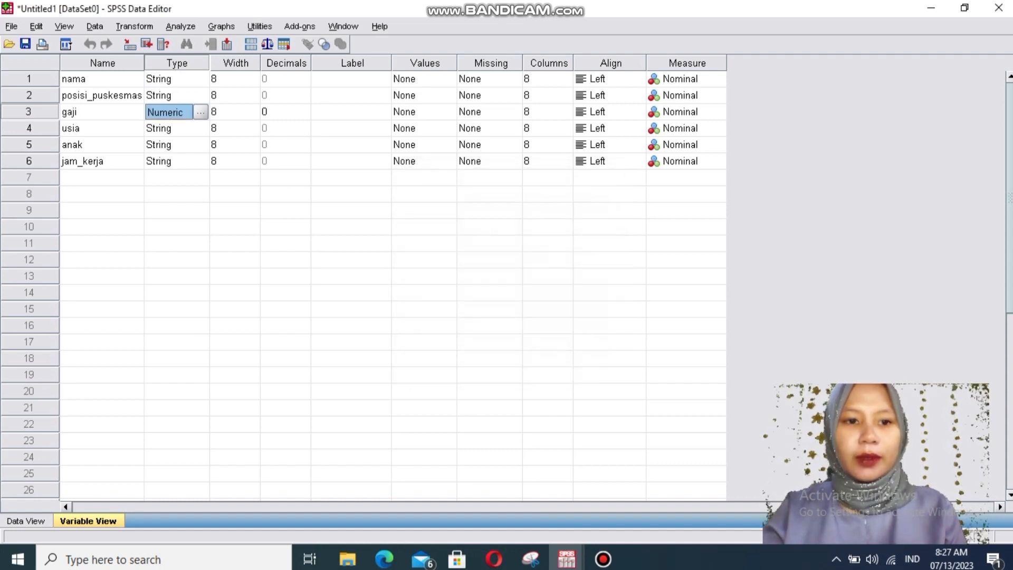
pyautogui.click(177, 129)
pyautogui.click(200, 128)
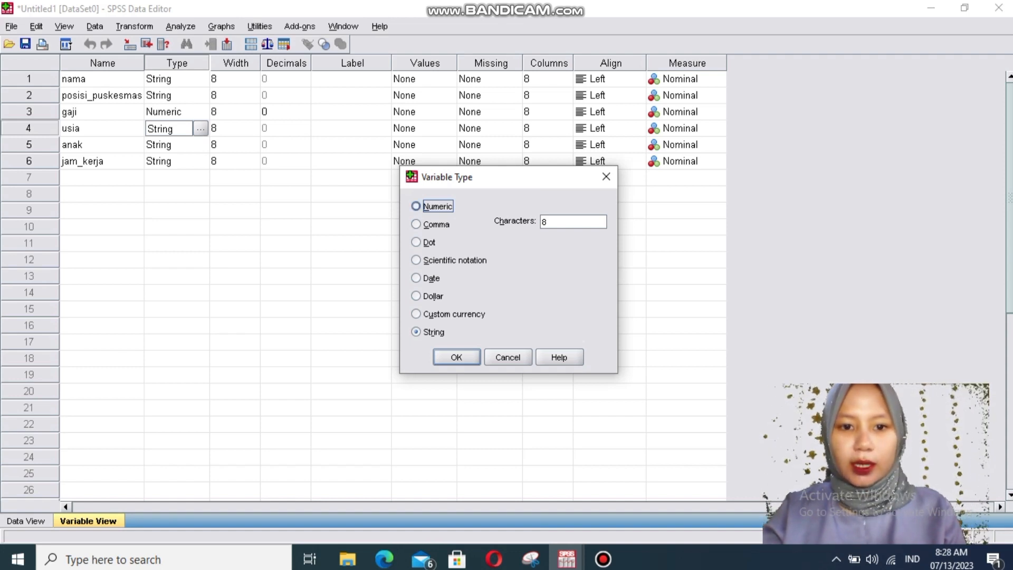
pyautogui.click(416, 206)
pyautogui.click(456, 358)
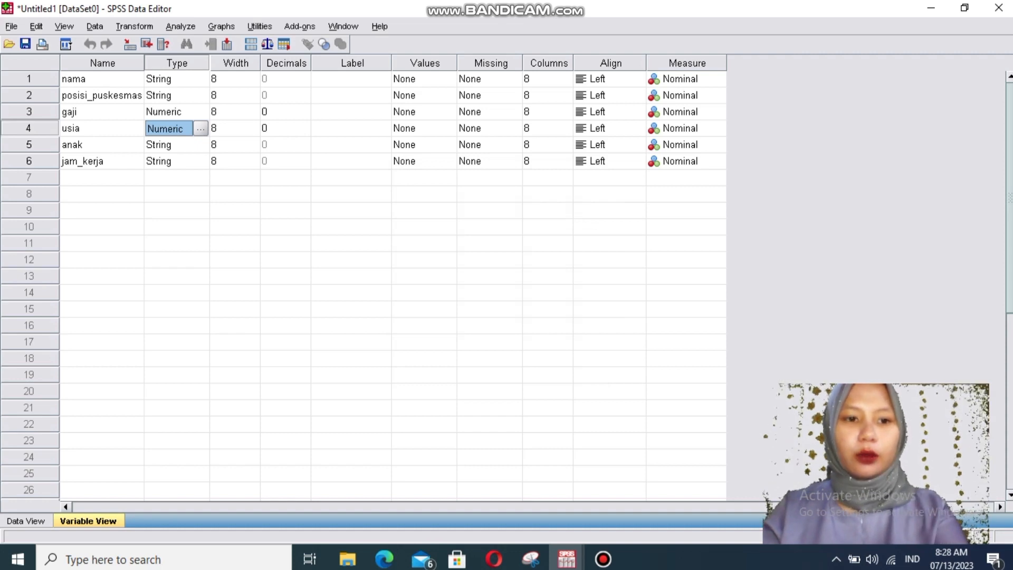
# - Change the variable type of anak and jam_kerja to Numeric
pyautogui.click(169, 144)
pyautogui.click(200, 145)
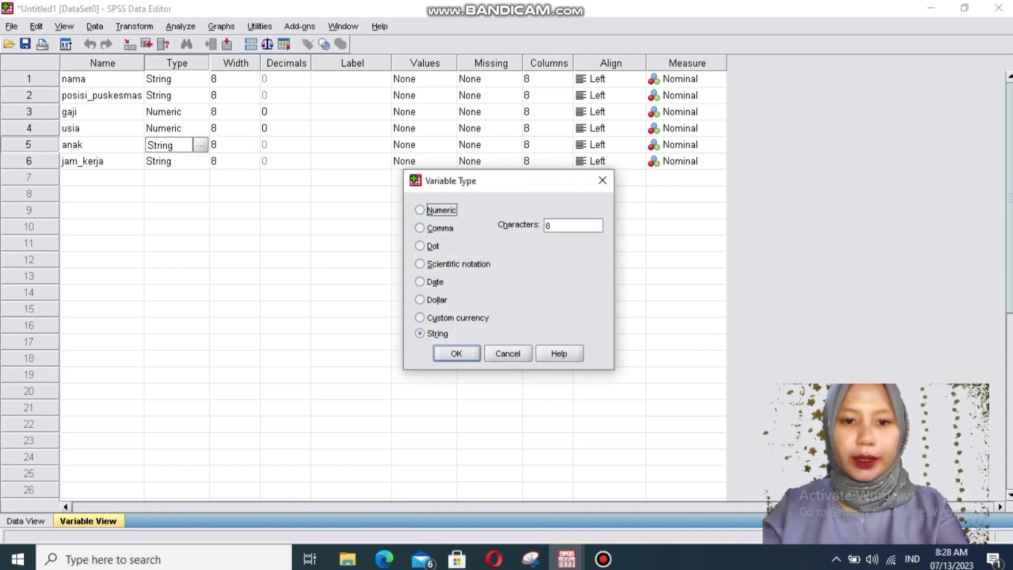
pyautogui.click(419, 209)
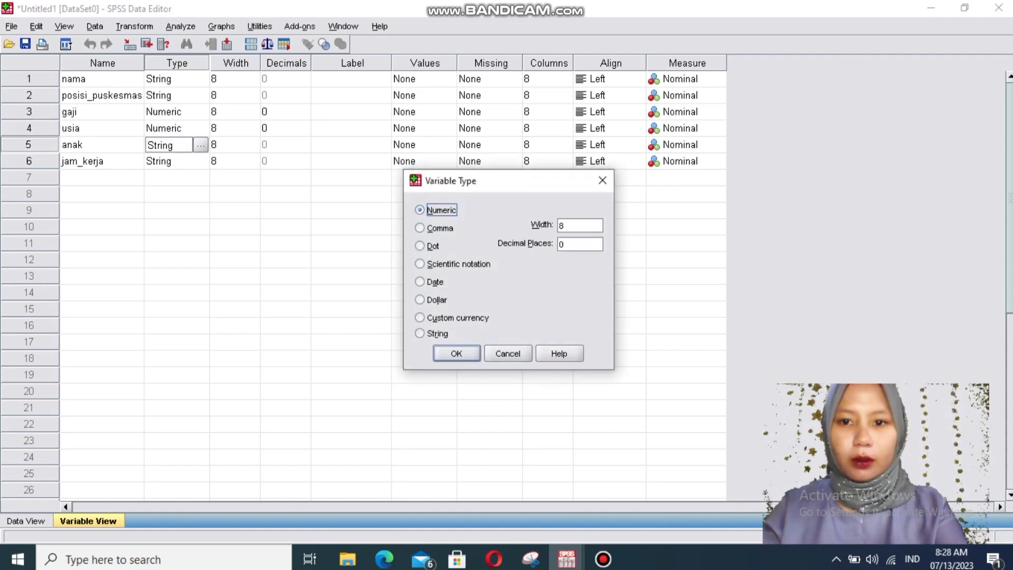
pyautogui.press('Return')
pyautogui.click(169, 161)
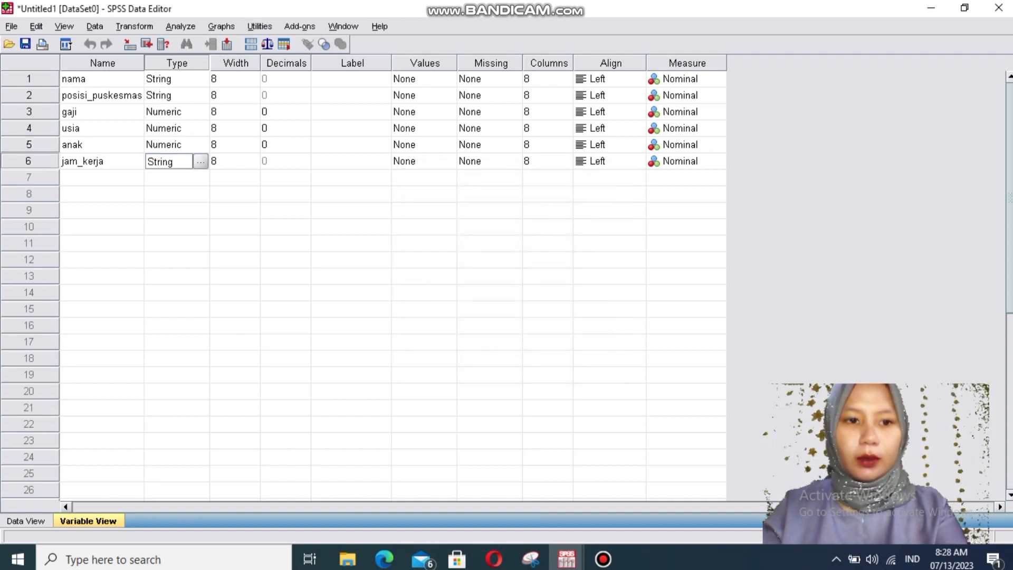
pyautogui.click(201, 161)
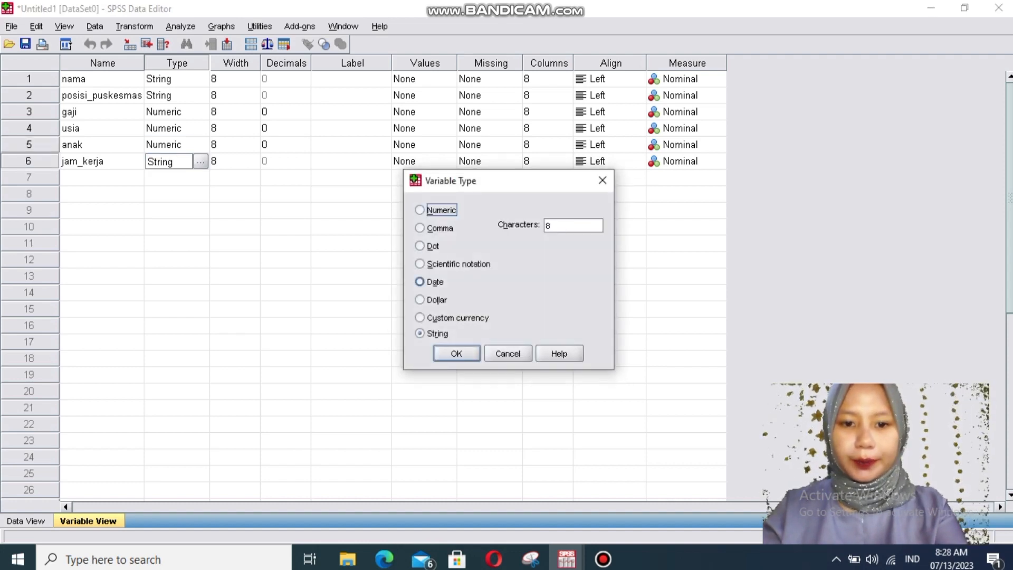
pyautogui.click(420, 210)
pyautogui.click(456, 353)
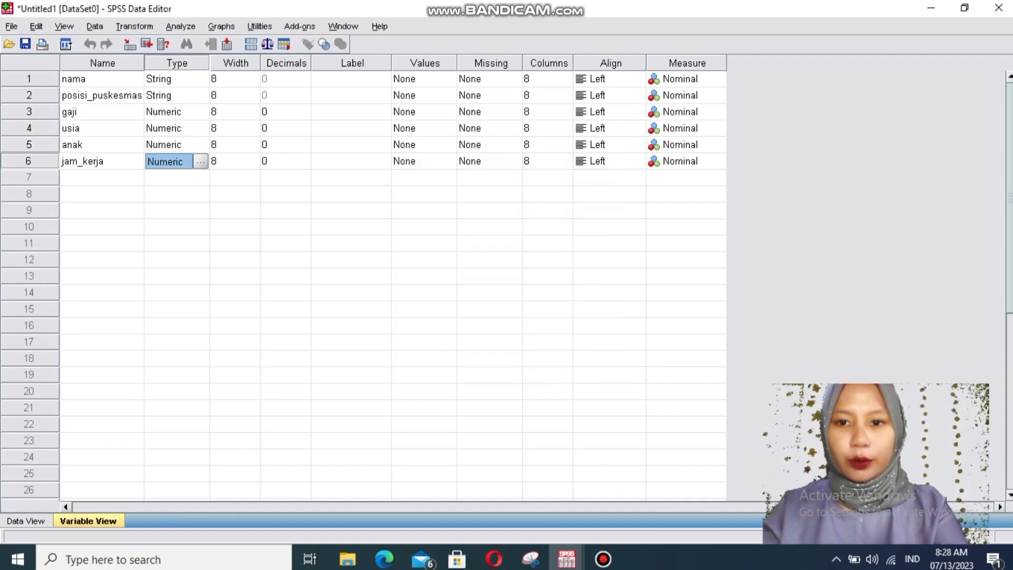
# - Set the measurement level of gaji and usia to Scale
pyautogui.click(686, 111)
pyautogui.click(719, 112)
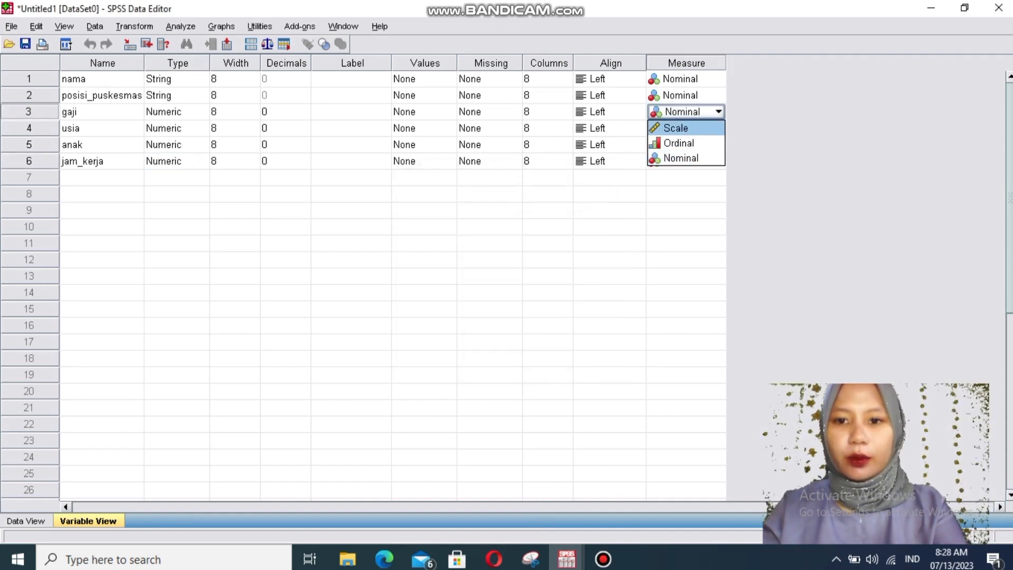
pyautogui.press('Return')
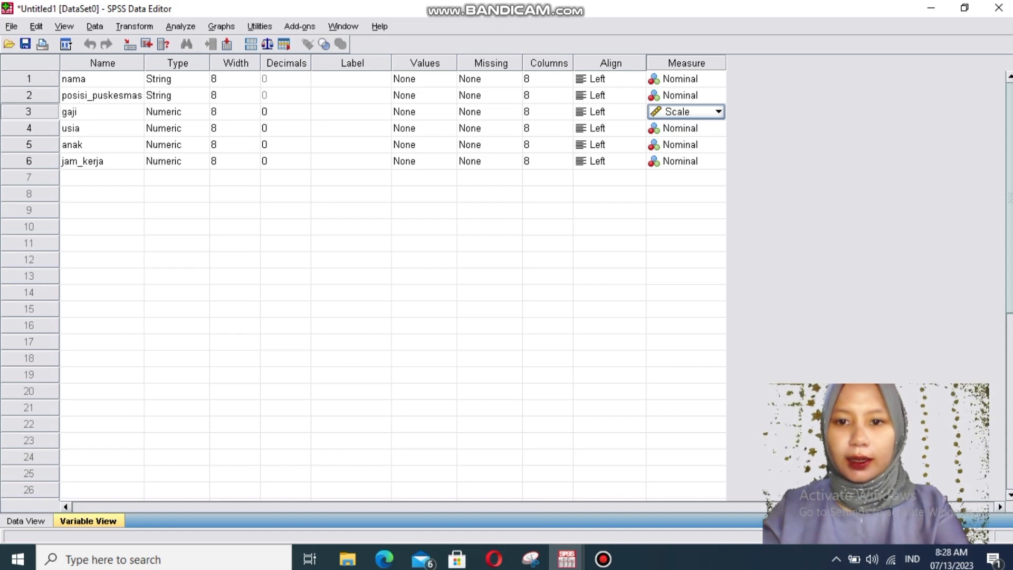
pyautogui.click(687, 128)
pyautogui.click(719, 128)
pyautogui.click(681, 144)
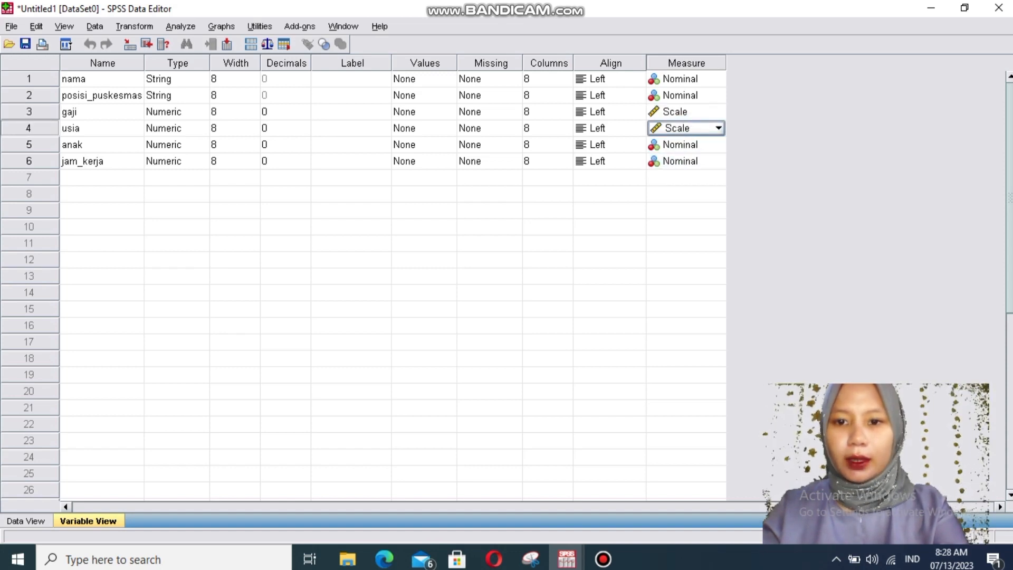
# - Set the measurement level of anak and jam_kerja to Scale
pyautogui.click(686, 145)
pyautogui.click(719, 145)
pyautogui.click(681, 158)
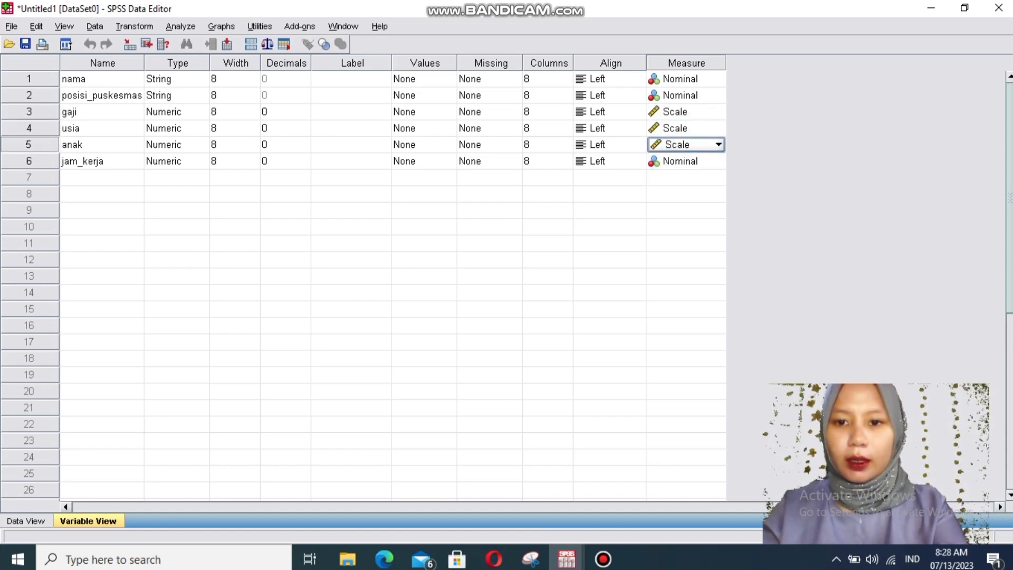
pyautogui.click(687, 161)
pyautogui.click(719, 161)
pyautogui.click(681, 177)
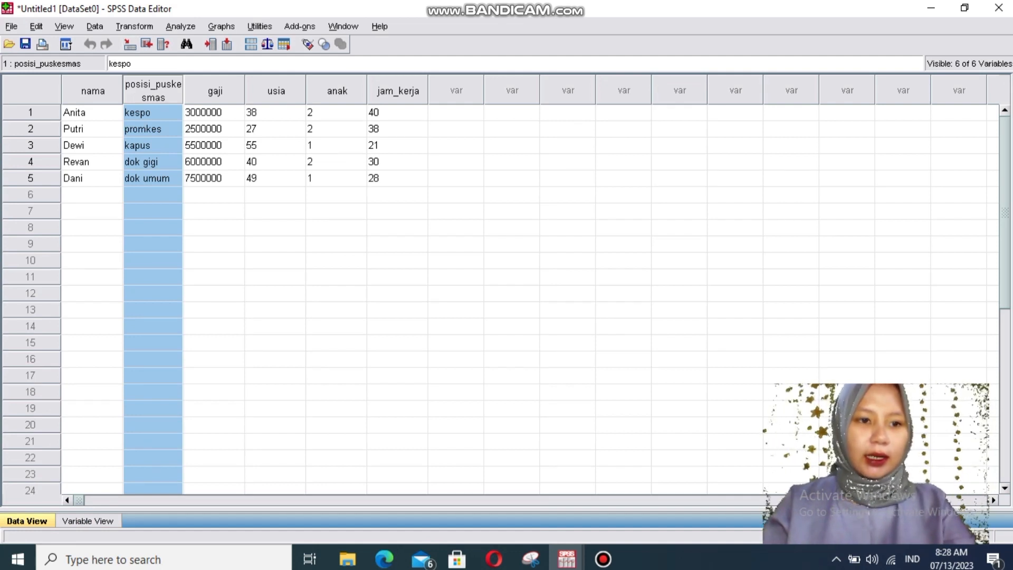
# - Show the staff data records and review the first entries under nama and gaji
pyautogui.click(92, 112)
pyautogui.click(92, 129)
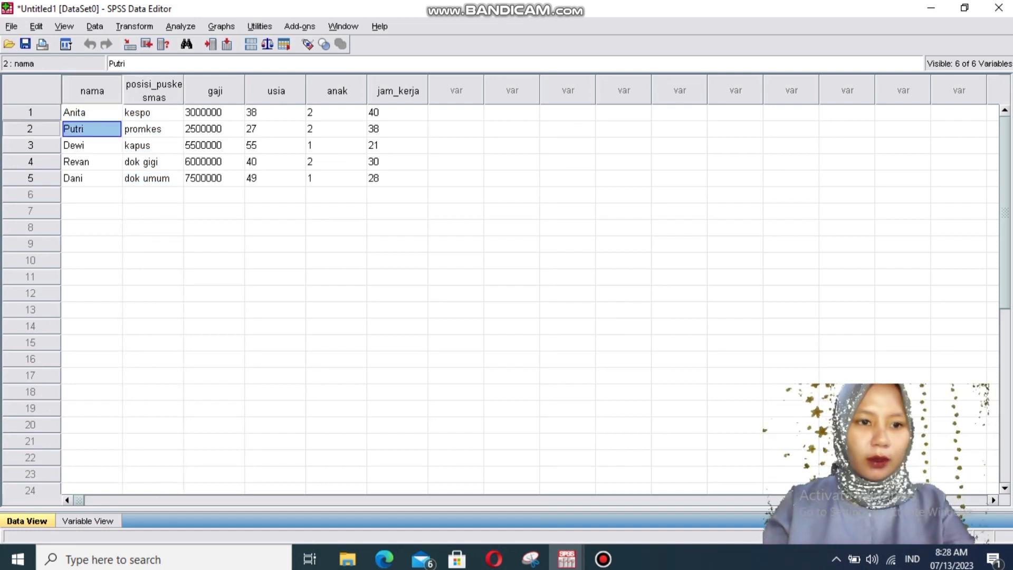
pyautogui.click(92, 145)
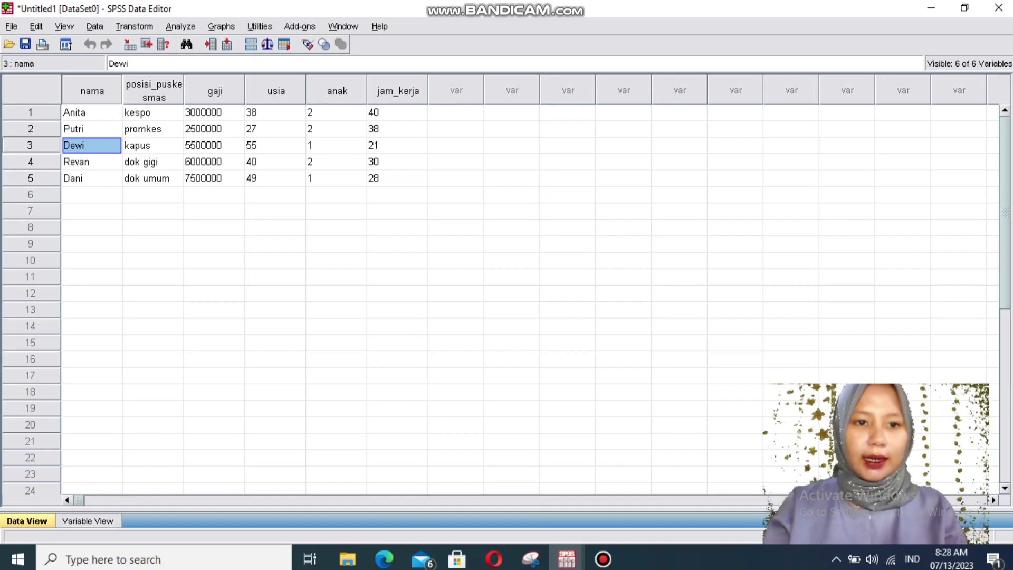
pyautogui.click(214, 112)
pyautogui.click(213, 129)
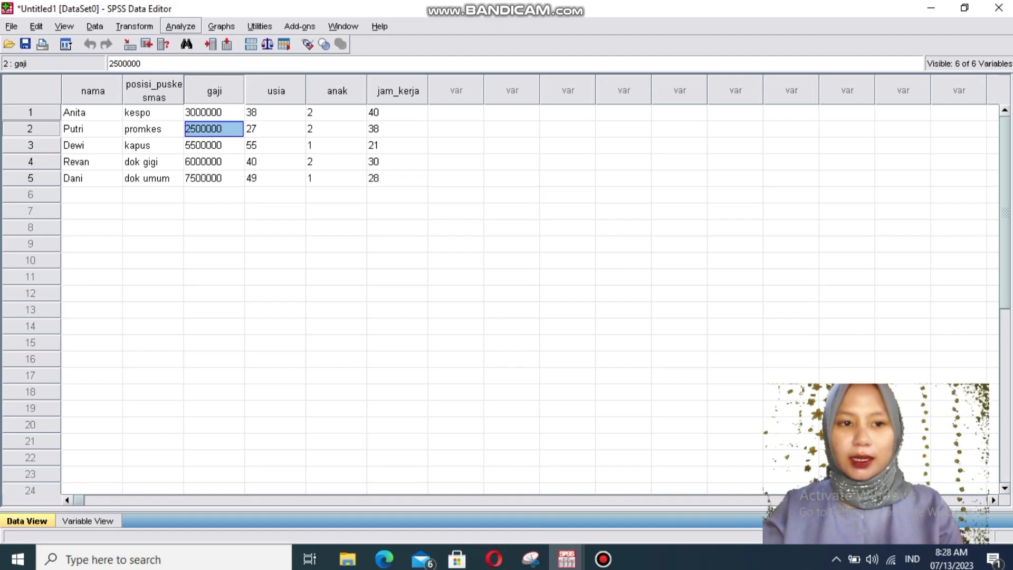
# - Set up a Ratio Statistics analysis with gaji as numerator, anak as denominator and posisi_puskesmas as group variable
pyautogui.click(180, 26)
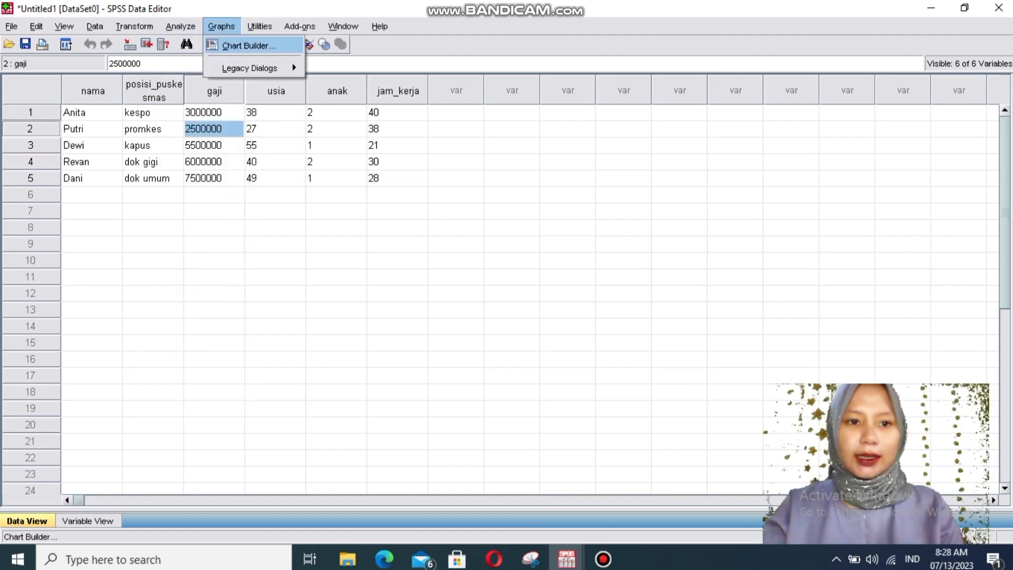
pyautogui.moveTo(221, 61)
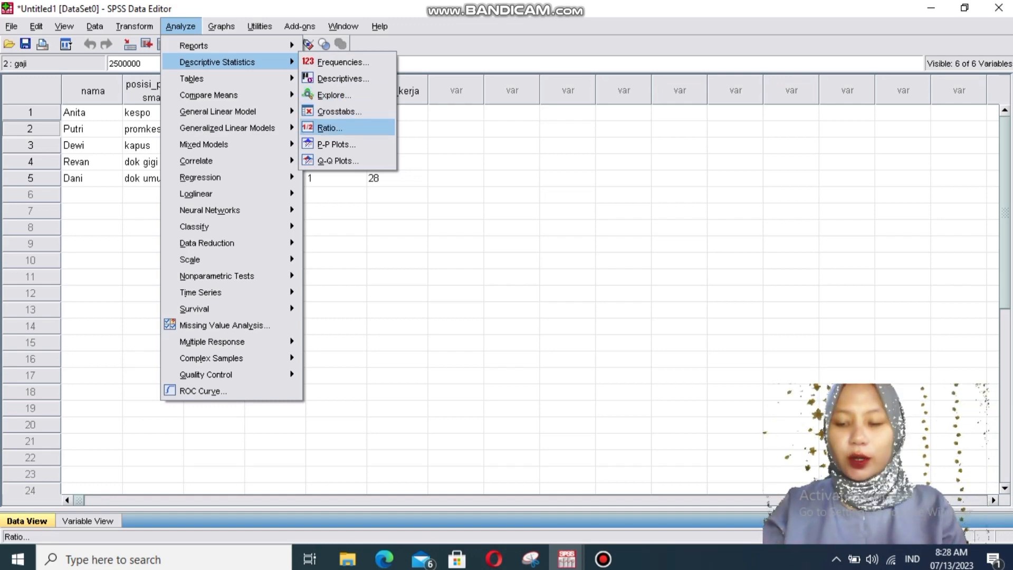
pyautogui.click(329, 128)
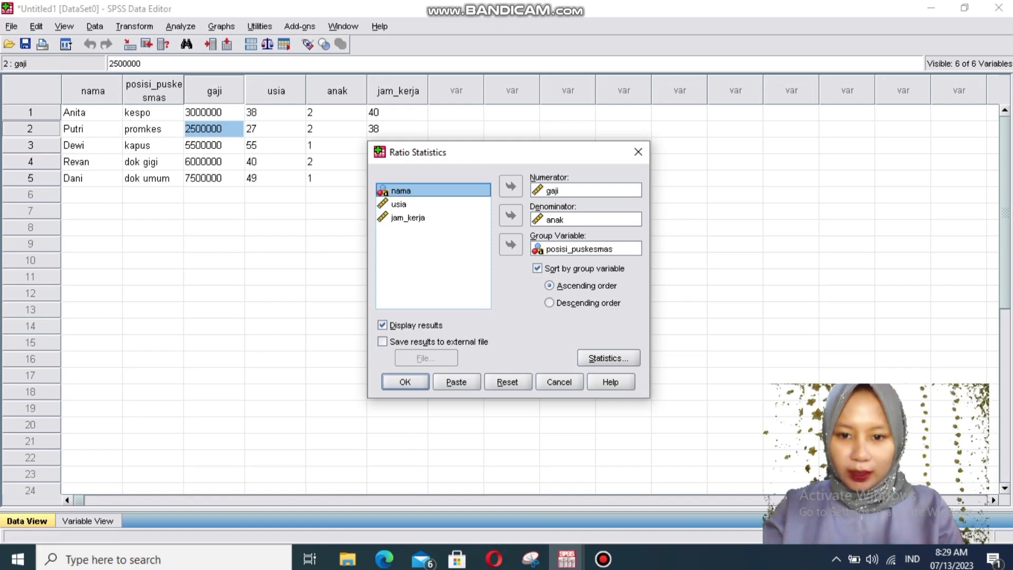
# - Request mean, weighted mean, PRD and standard deviation for the ratio analysis and run it
pyautogui.click(608, 358)
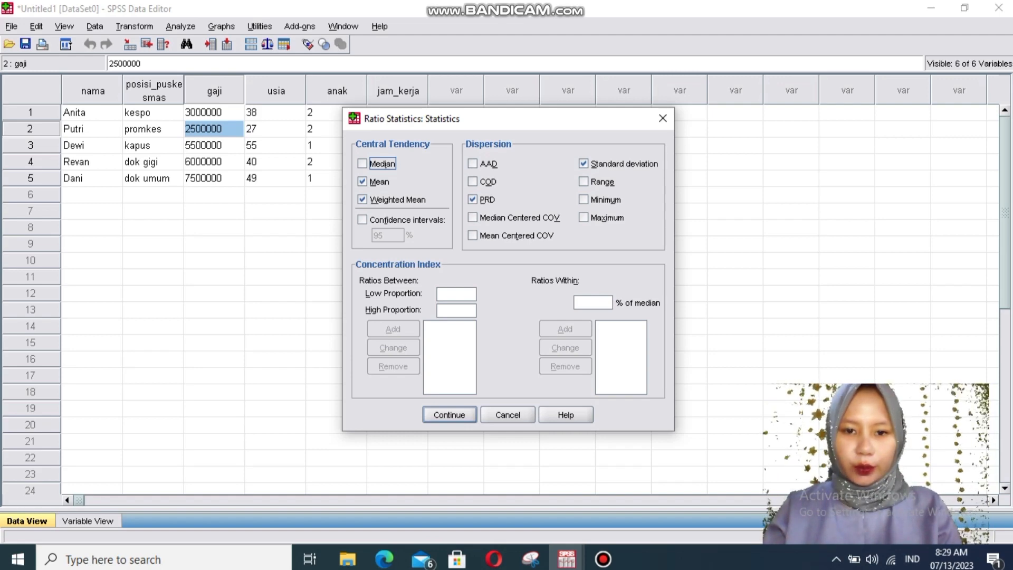
pyautogui.press('Return')
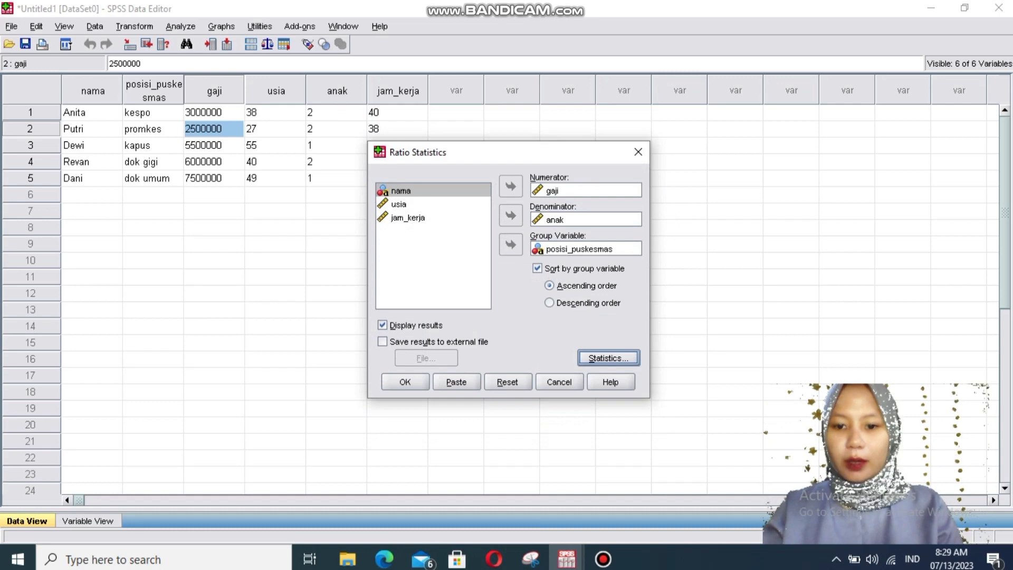
pyautogui.press('Return')
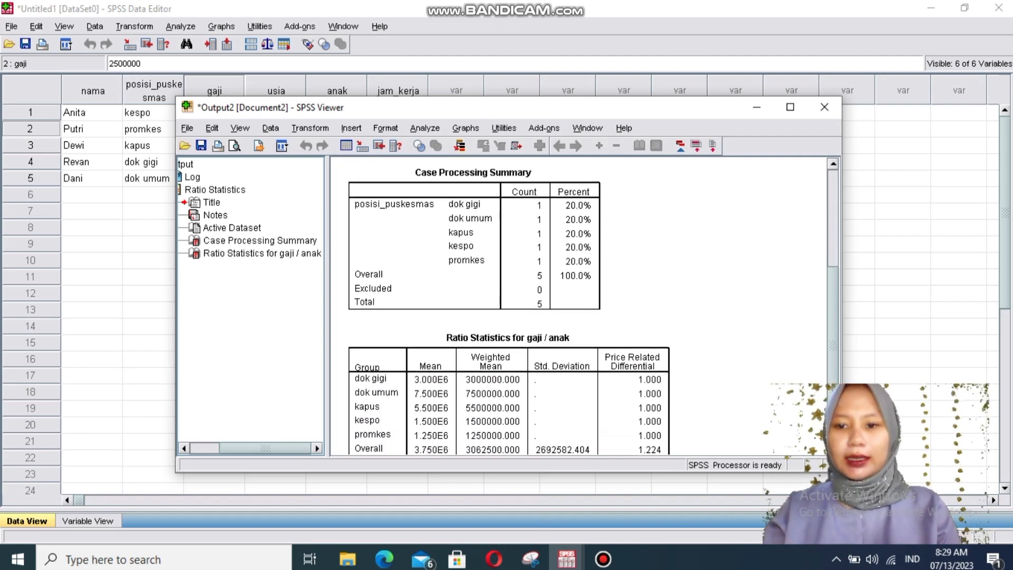
# - Examine the command log, Case Processing Summary and Ratio Statistics for gaji / anak in the output
pyautogui.scroll(3, 578, 306)
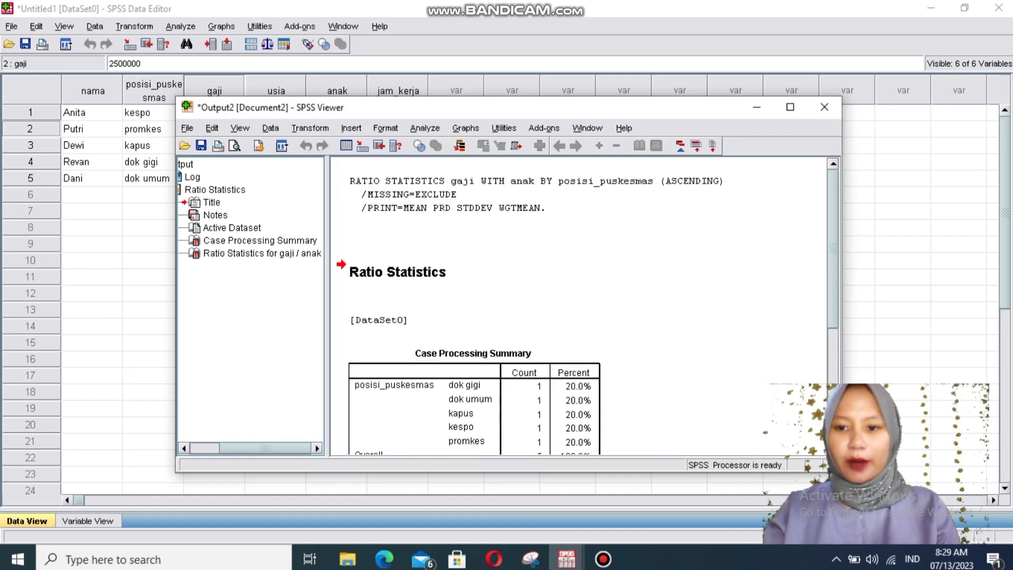
pyautogui.scroll(-3, 578, 306)
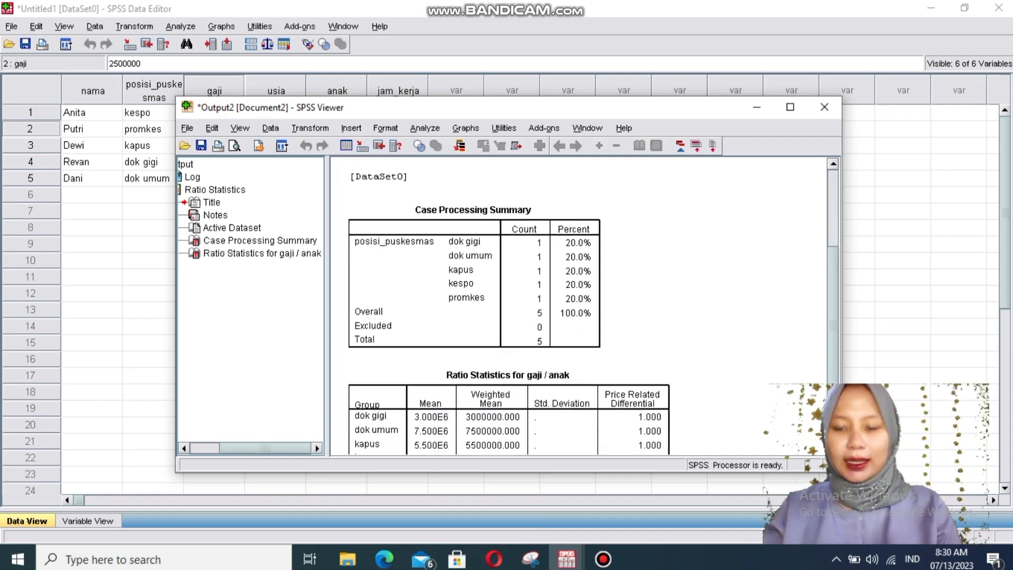
pyautogui.scroll(-1, 577, 306)
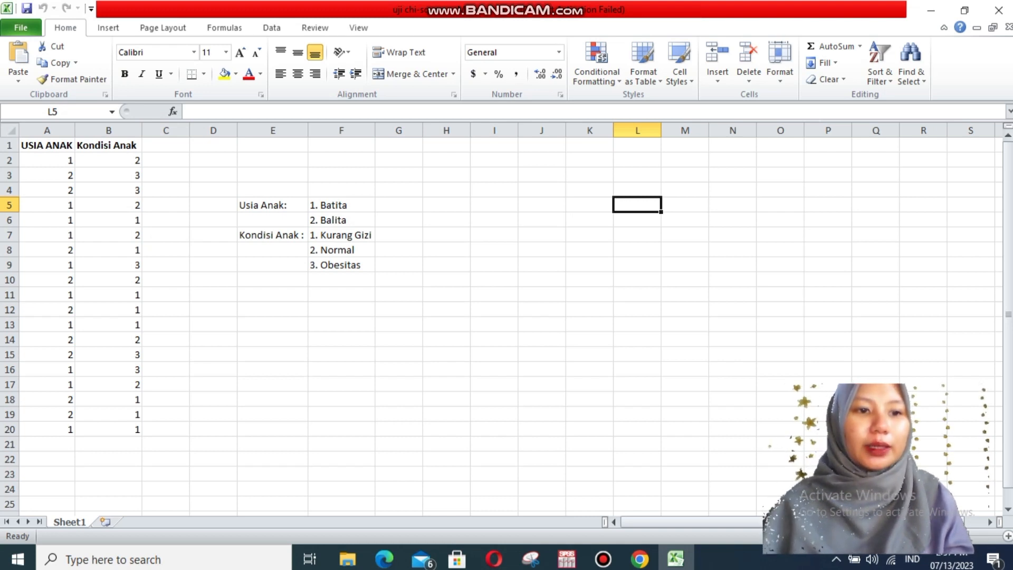
# - Switch to the chi-square workbook in Excel and review the coded data in the USIA ANAK and Kondisi Anak columns
pyautogui.hotkey('ctrl', 'Home')
pyautogui.press('Down')
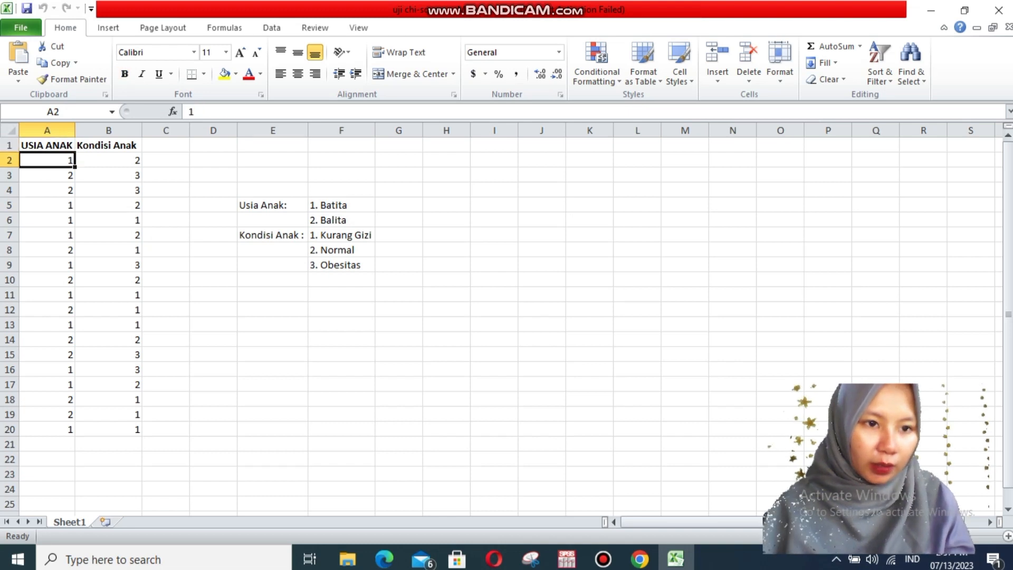
pyautogui.press('Up')
pyautogui.hotkey('shift', 'Right')
pyautogui.moveTo(108, 145); pyautogui.dragTo(108, 160)
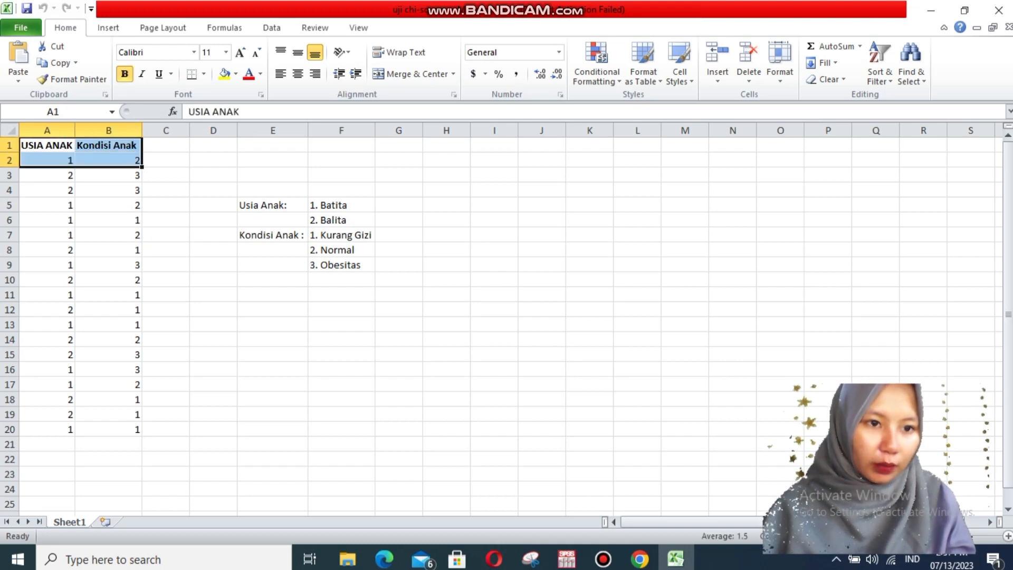
pyautogui.click(108, 160)
pyautogui.click(47, 160)
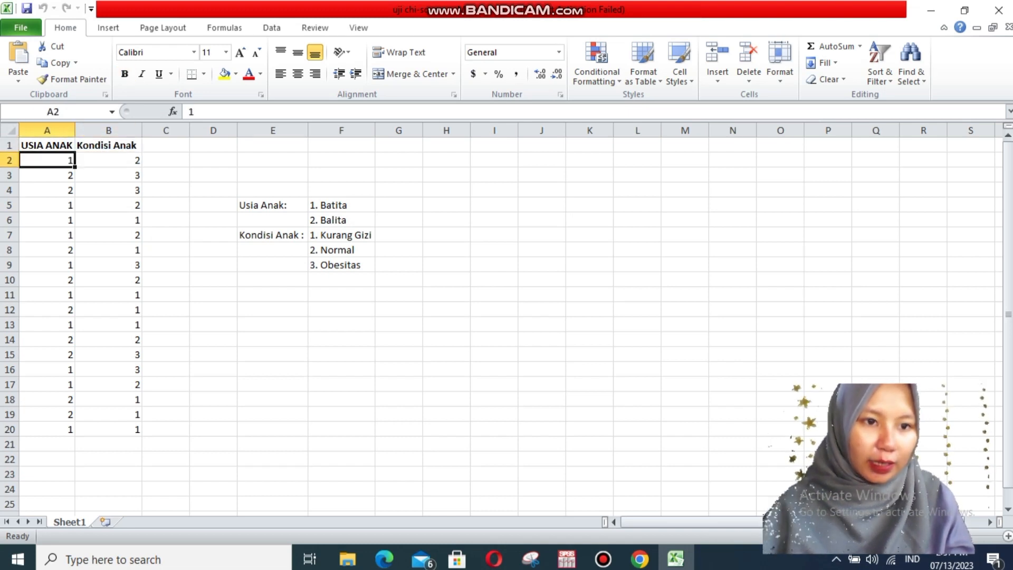
pyautogui.doubleClick(47, 161)
pyautogui.press('Escape')
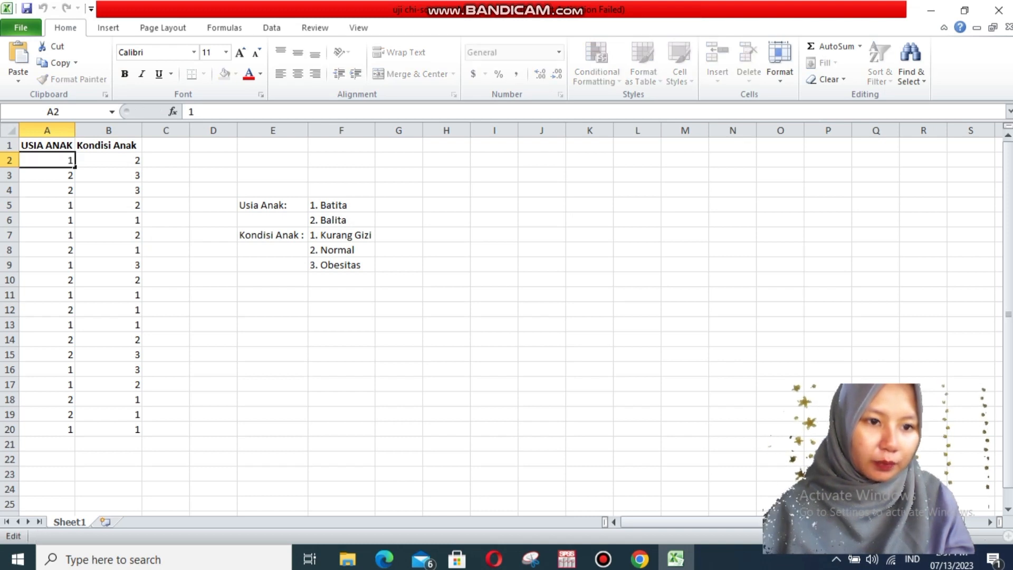
# - Copy the coded USIA ANAK and Kondisi Anak values in A2:B20 without the header row
pyautogui.press('Return')
pyautogui.press('Up')
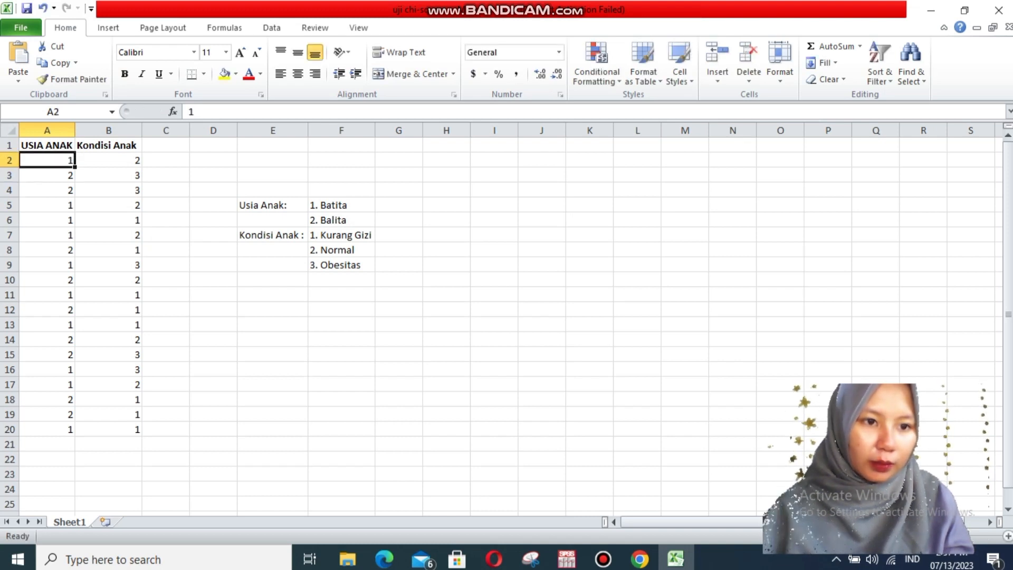
pyautogui.hotkey('shift', 'Right')
pyautogui.hotkey('shift', 'Down')
pyautogui.hotkey('shift', 'Down')
pyautogui.hotkey('shift', 'Down')
pyautogui.hotkey('shift', 'Down')
pyautogui.hotkey('shift', 'Down')
pyautogui.hotkey('shift', 'Down')
pyautogui.hotkey('shift', 'Down')
pyautogui.hotkey('shift', 'Down')
pyautogui.hotkey('shift', 'Down')
pyautogui.hotkey('shift', 'Down')
pyautogui.hotkey('shift', 'Down')
pyautogui.hotkey('shift', 'Down')
pyautogui.hotkey('shift', 'Down')
pyautogui.hotkey('shift', 'Down')
pyautogui.hotkey('shift', 'Down')
pyautogui.hotkey('shift', 'Down')
pyautogui.hotkey('shift', 'Down')
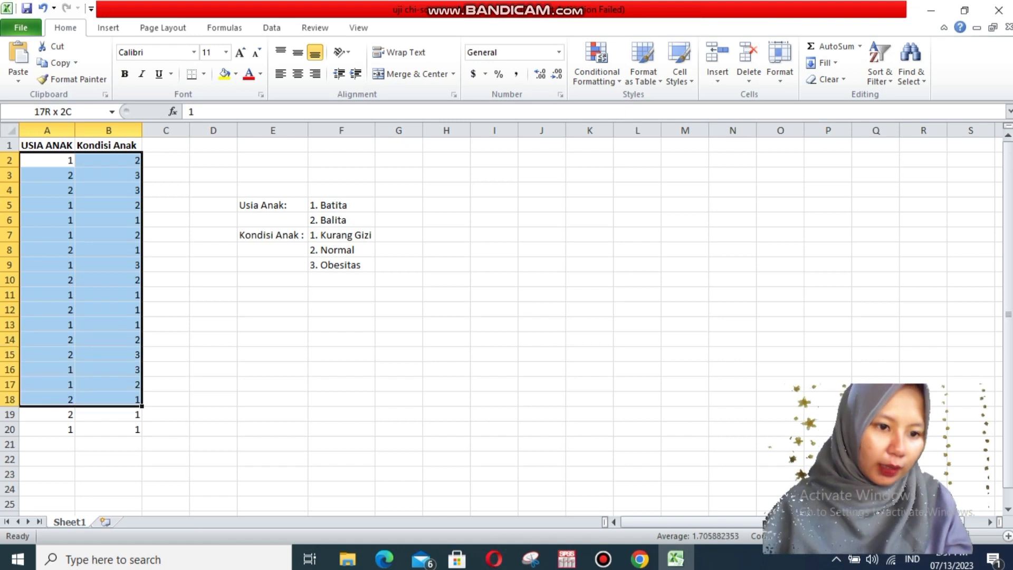
pyautogui.hotkey('shift', 'Down')
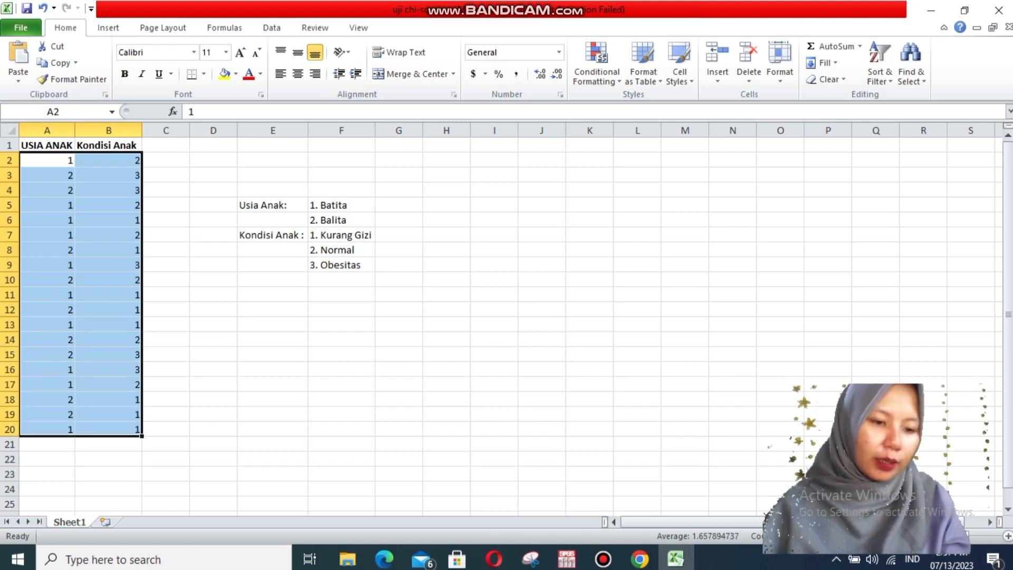
pyautogui.rightClick(107, 408)
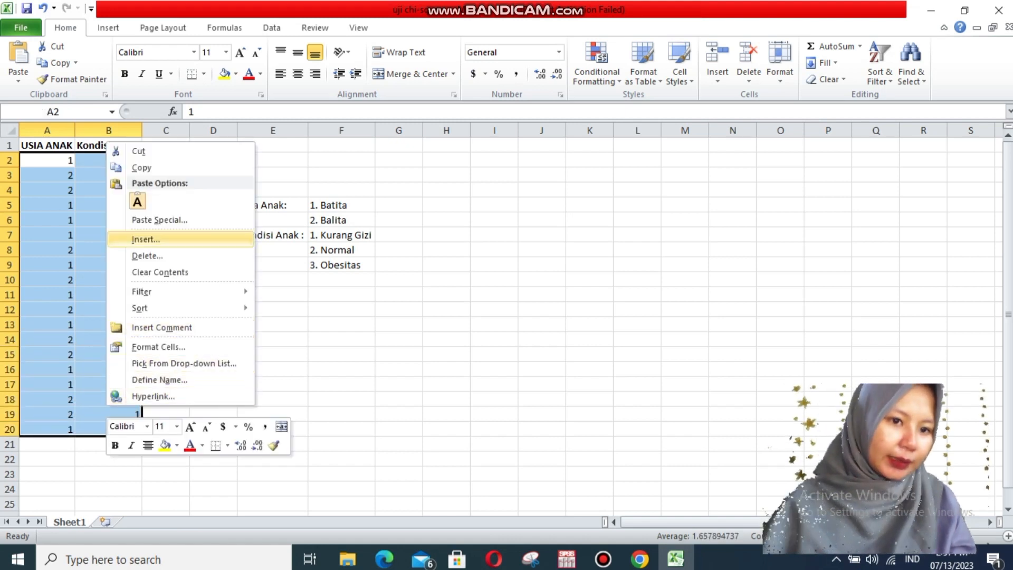
pyautogui.press('Up')
pyautogui.press('Up')
pyautogui.press('Return')
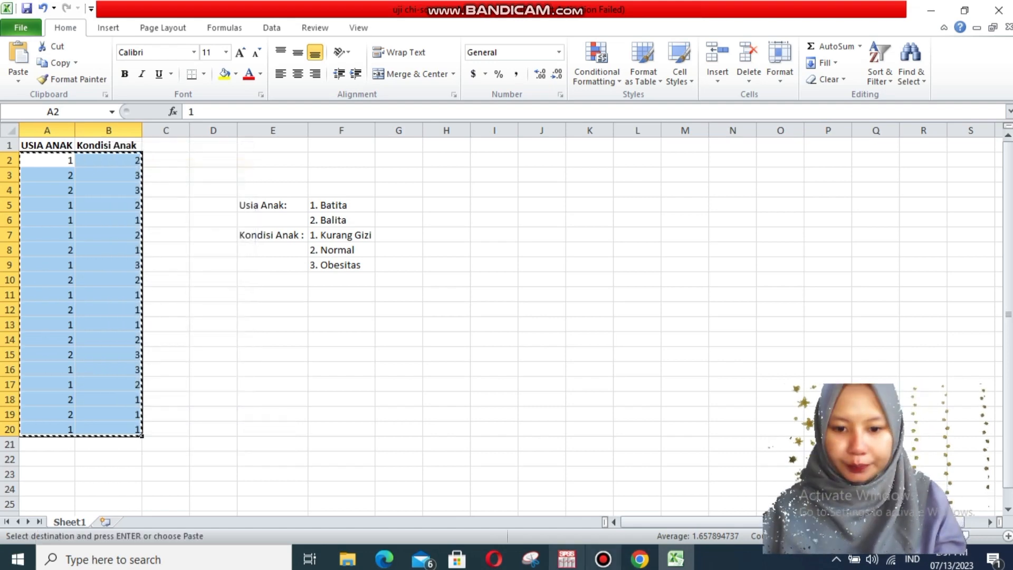
# - Switch to the empty SPSS dataset and paste the copied values into the data grid starting at the first cell
pyautogui.click(567, 558)
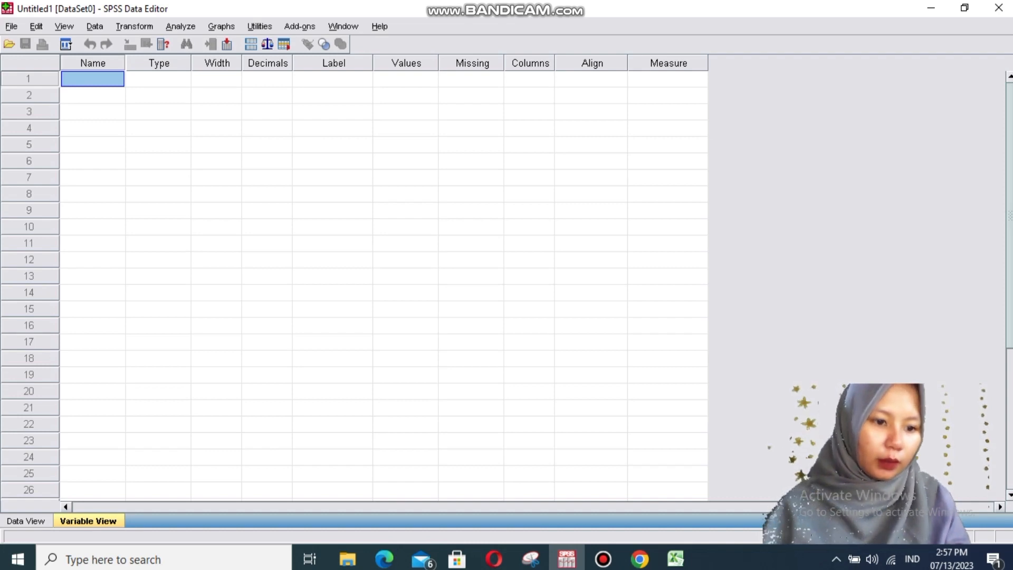
pyautogui.click(27, 522)
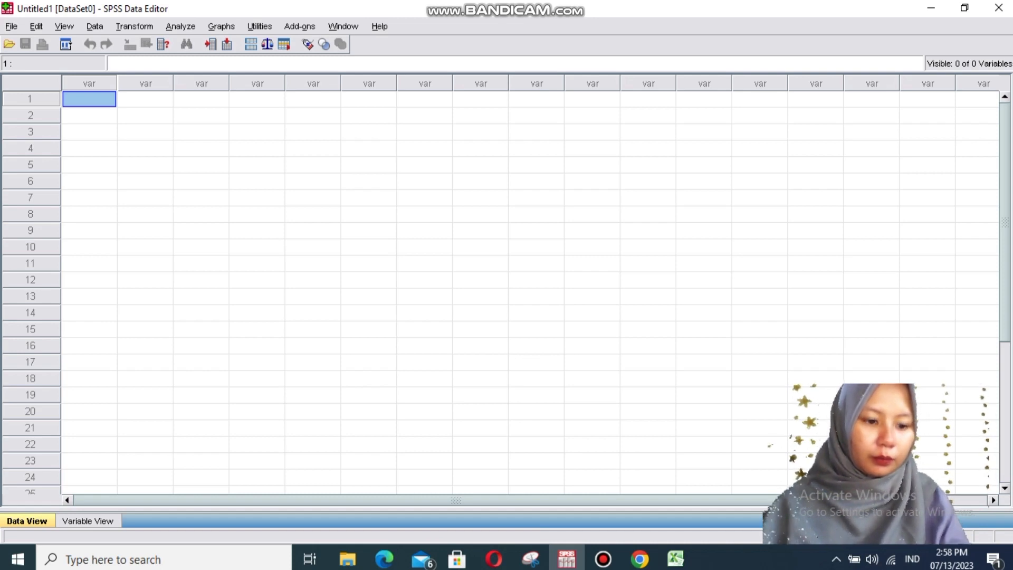
pyautogui.hotkey('ctrl', 'v')
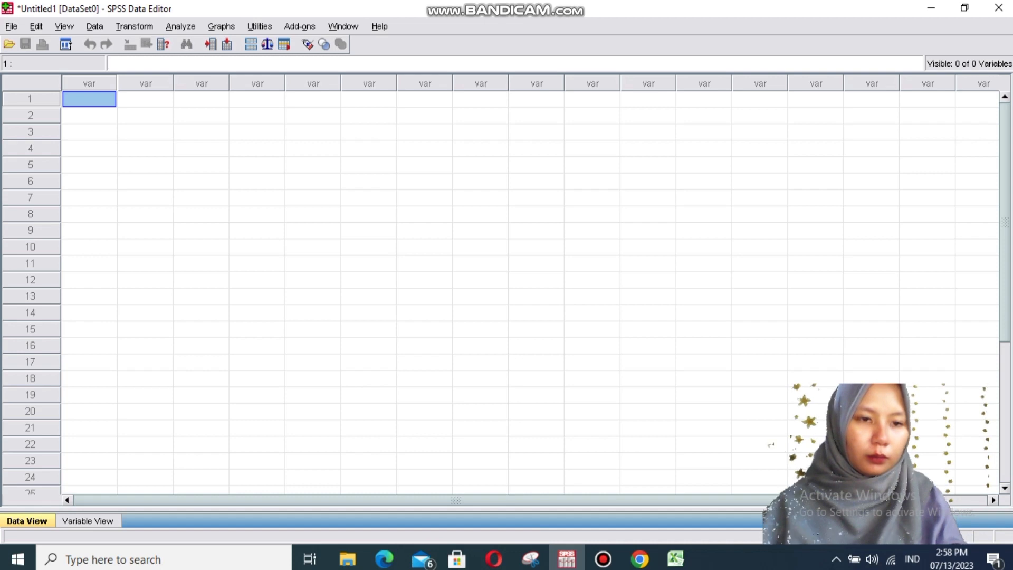
pyautogui.rightClick(107, 102)
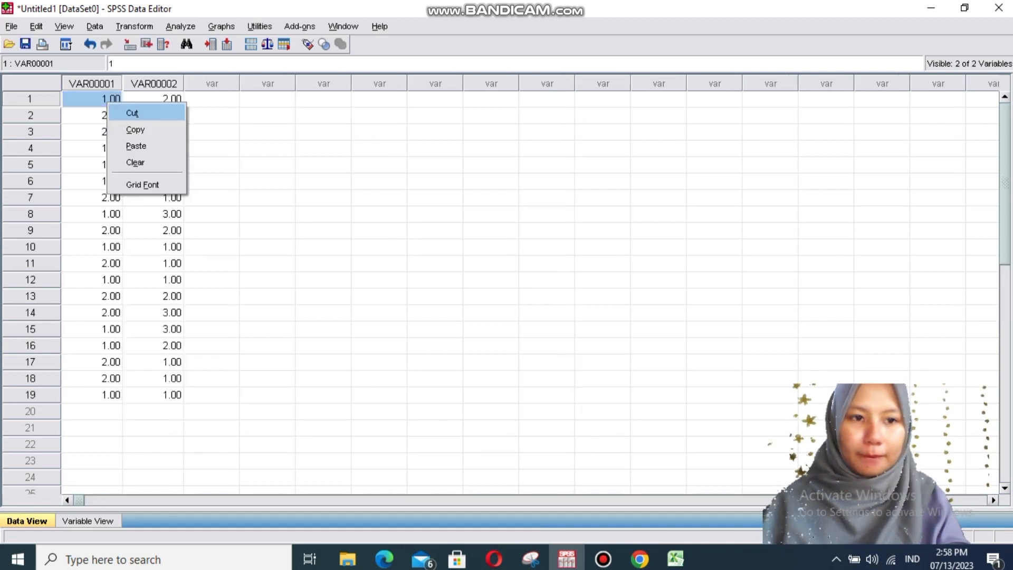
pyautogui.click(92, 115)
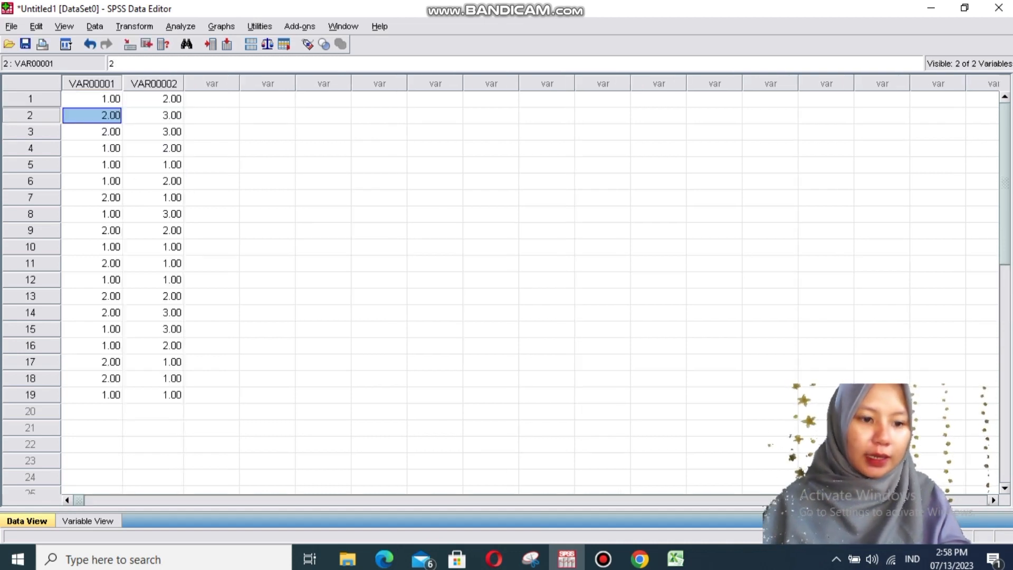
# - Rename the first variable as Usia_Anak in the variable definitions
pyautogui.click(87, 521)
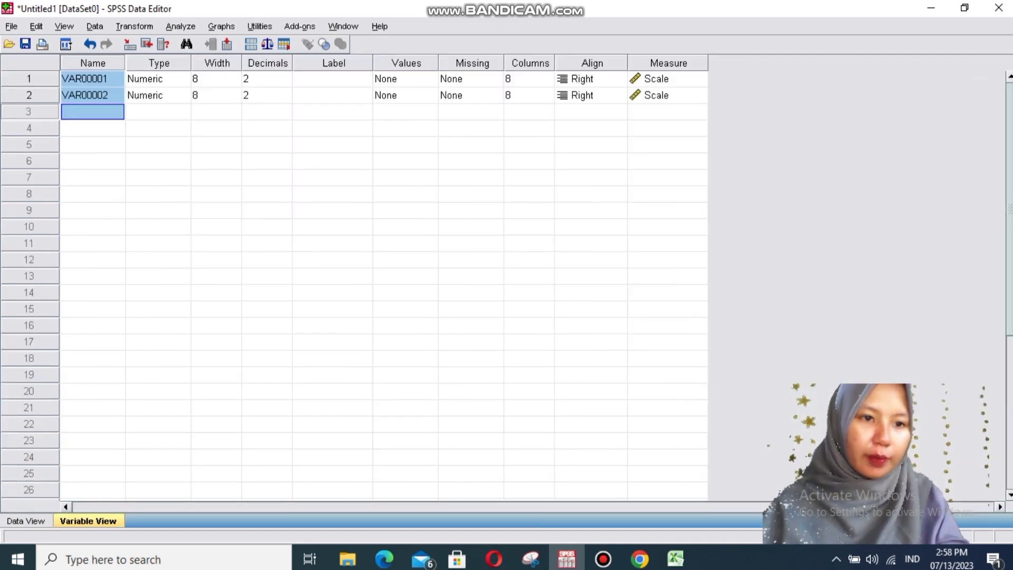
pyautogui.click(92, 79)
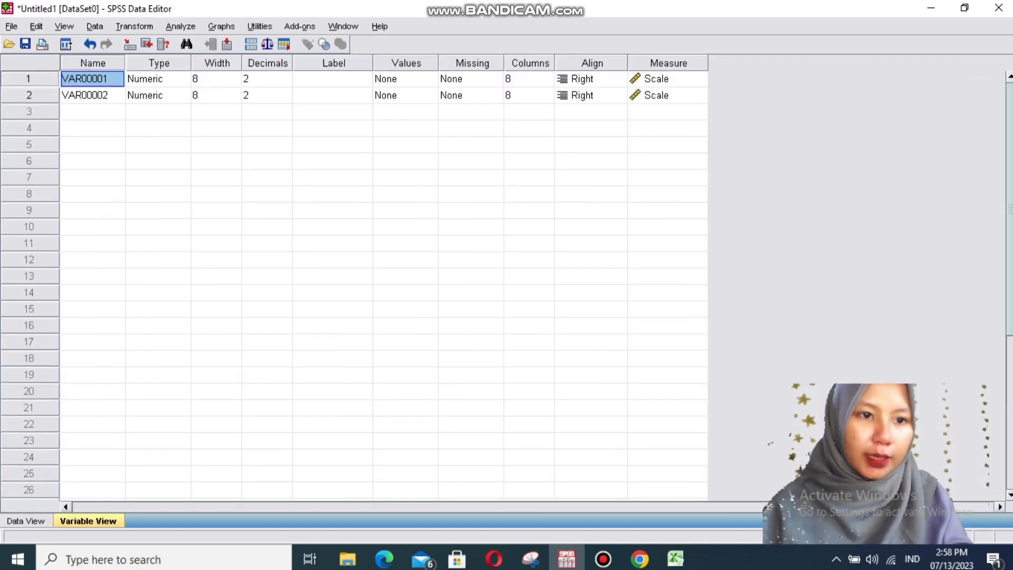
pyautogui.doubleClick(91, 80)
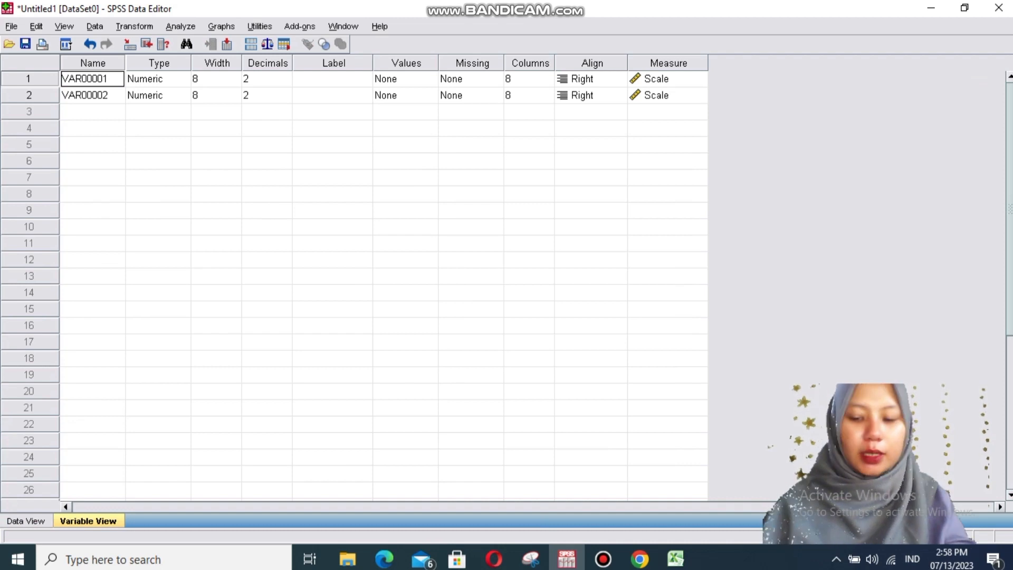
pyautogui.press('BackSpace')
pyautogui.press('BackSpace')
pyautogui.press('BackSpace')
pyautogui.press('BackSpace')
pyautogui.press('BackSpace')
pyautogui.press('BackSpace')
pyautogui.press('BackSpace')
pyautogui.press('BackSpace')
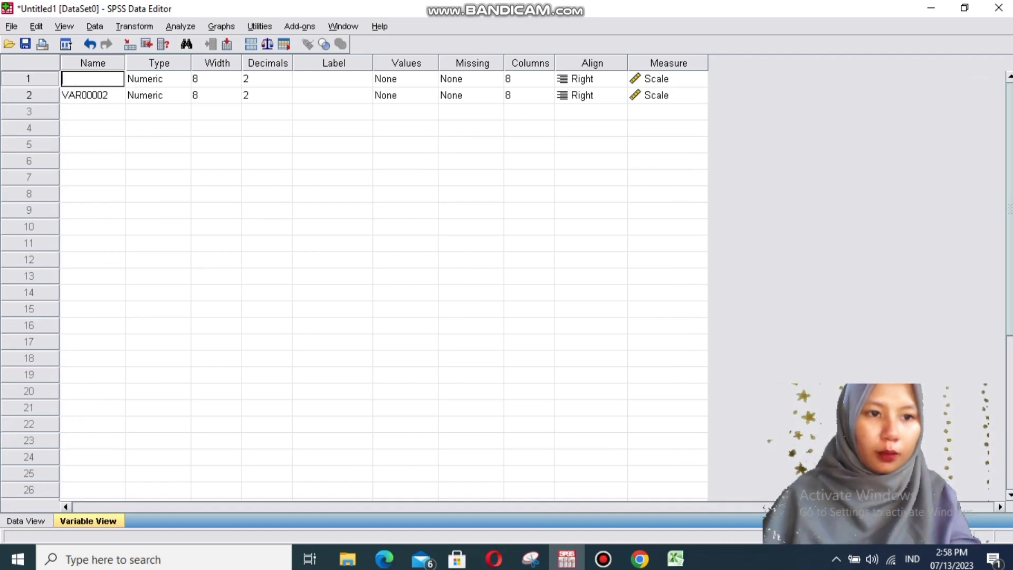
pyautogui.write('Usia')
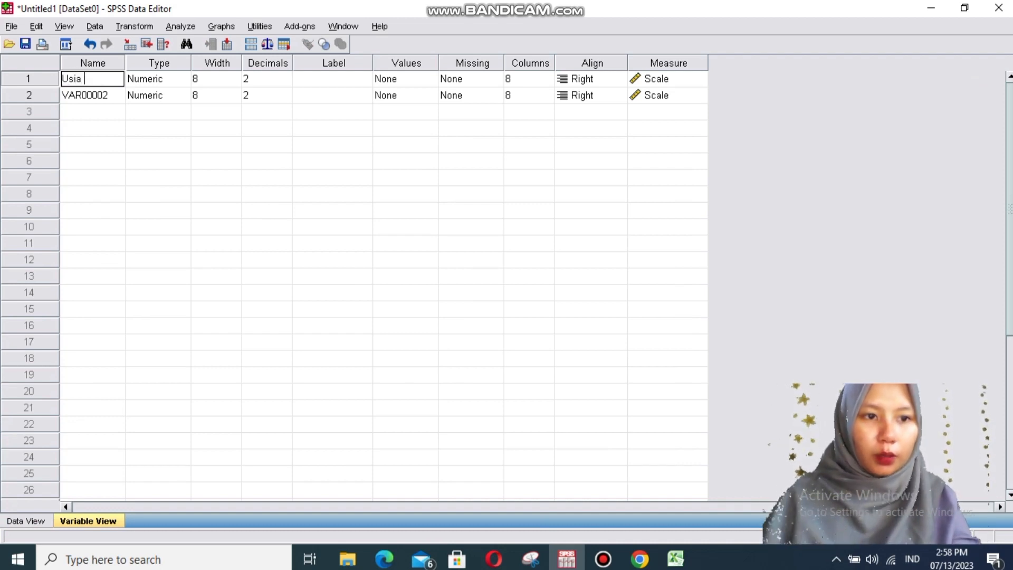
pyautogui.write('_AN')
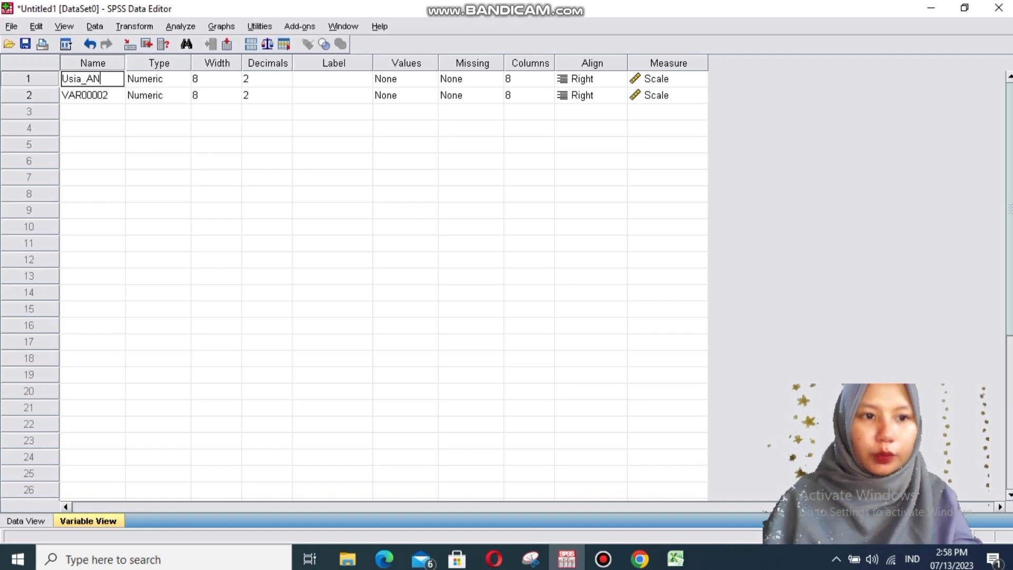
pyautogui.press('BackSpace')
pyautogui.write('n')
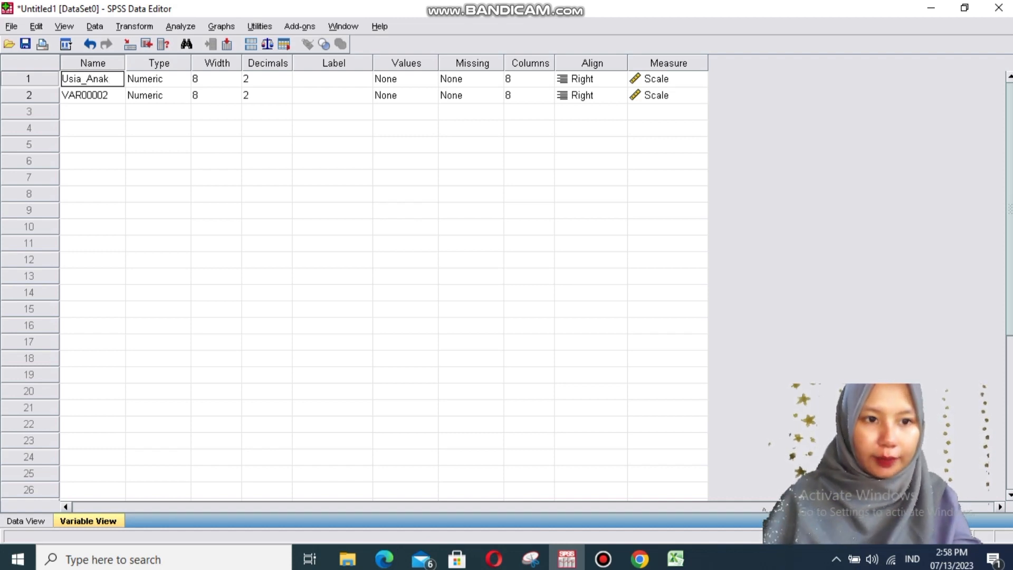
pyautogui.press('Return')
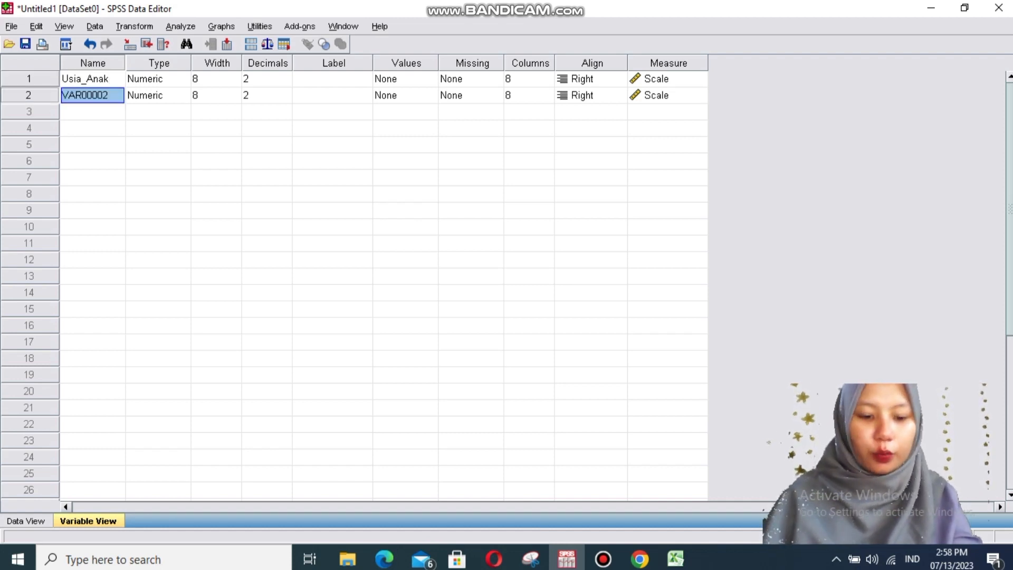
# - Try to rename the second variable as "Kondisi Anak" with a space in the name
pyautogui.write('Kondisi')
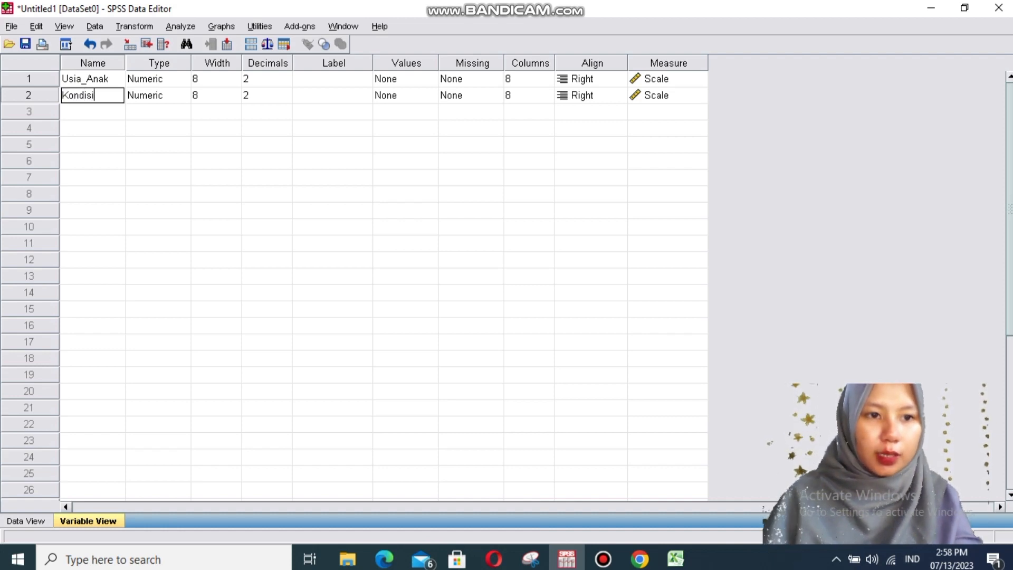
pyautogui.write(' Ana')
pyautogui.press('BackSpace')
pyautogui.press('BackSpace')
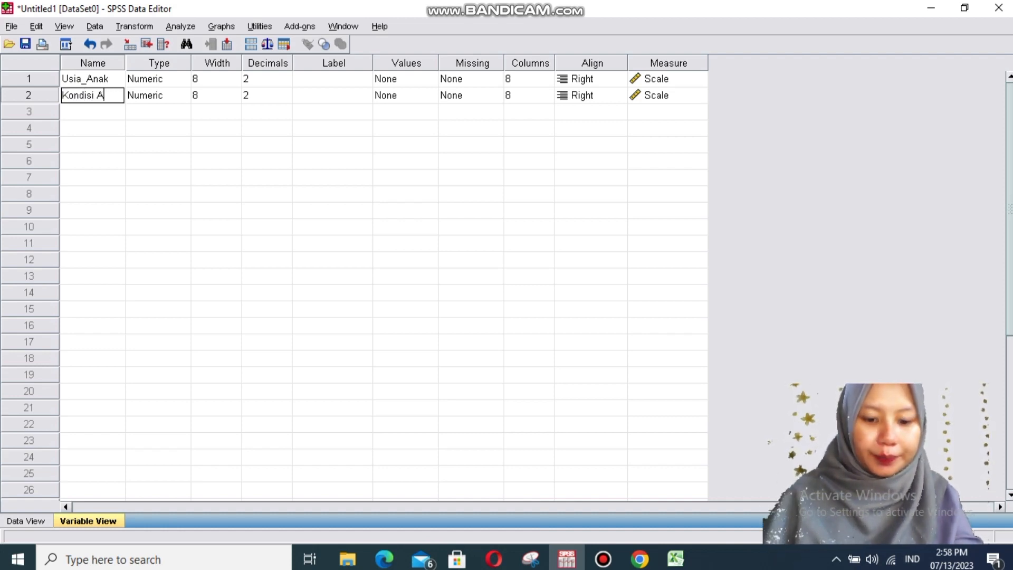
pyautogui.write('nak')
pyautogui.press('Return')
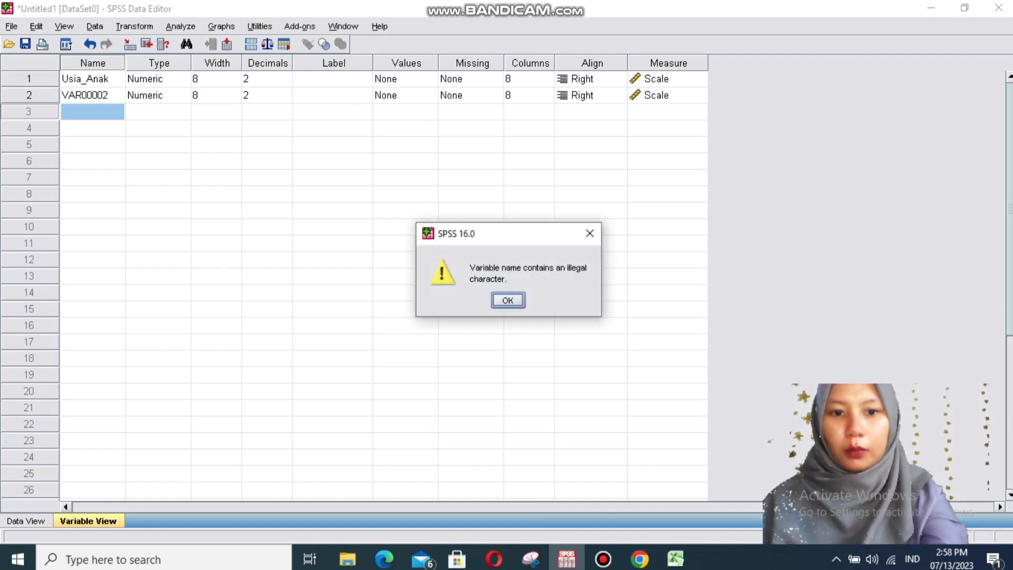
pyautogui.press('Return')
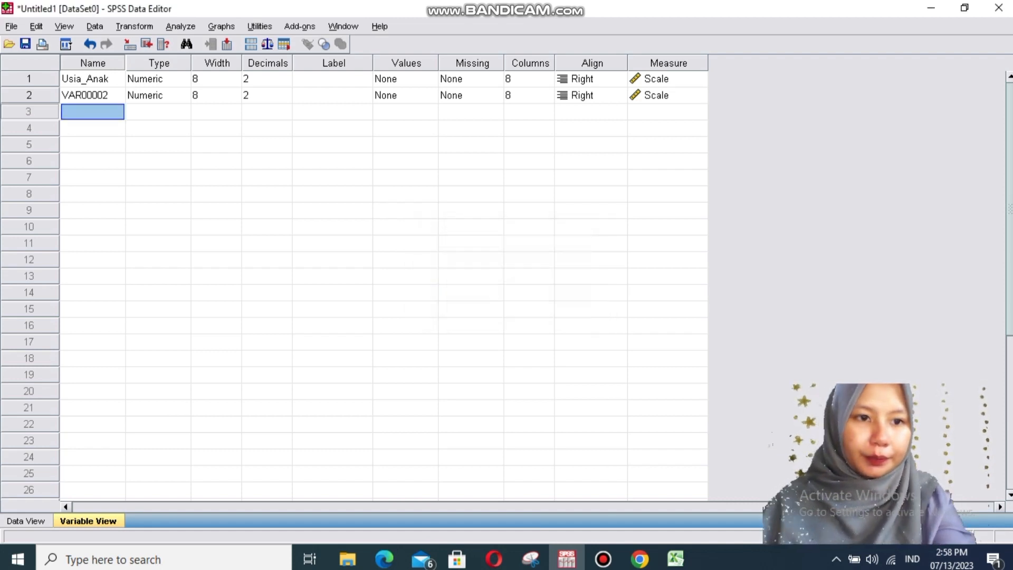
# - Rename the second variable as Kondisi_anak, using an underscore between the words
pyautogui.click(92, 95)
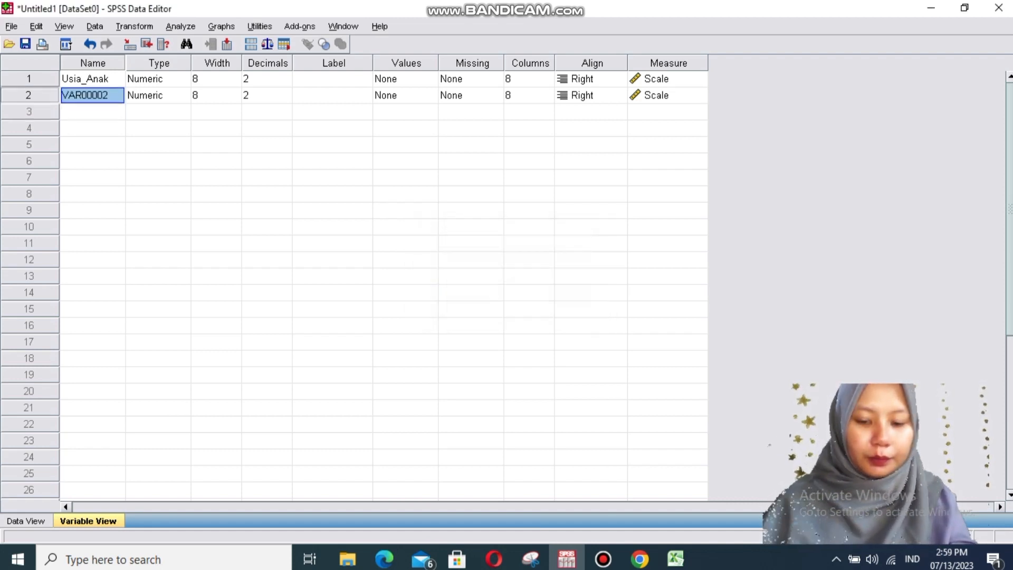
pyautogui.write('Kondisi')
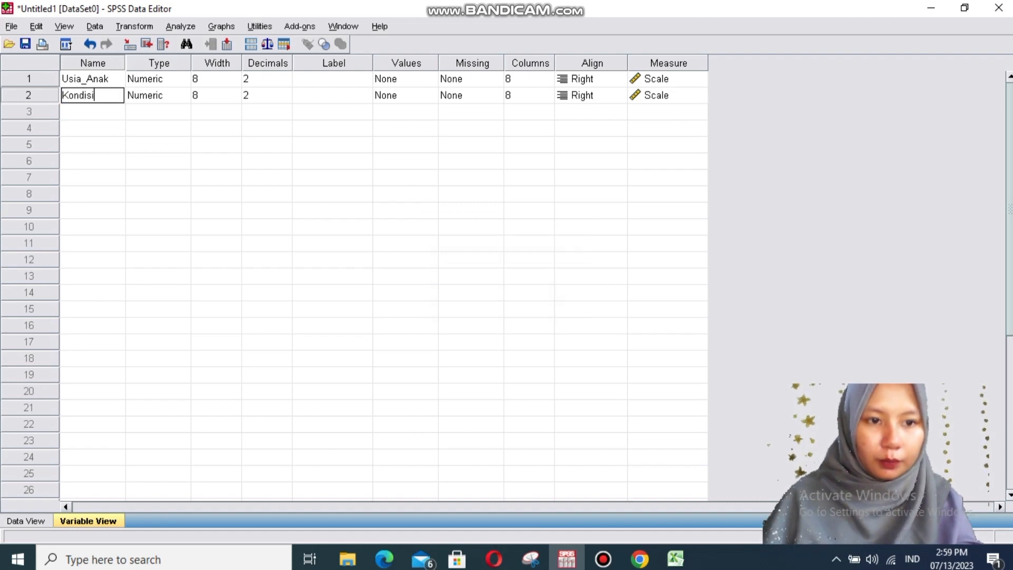
pyautogui.write('_anak')
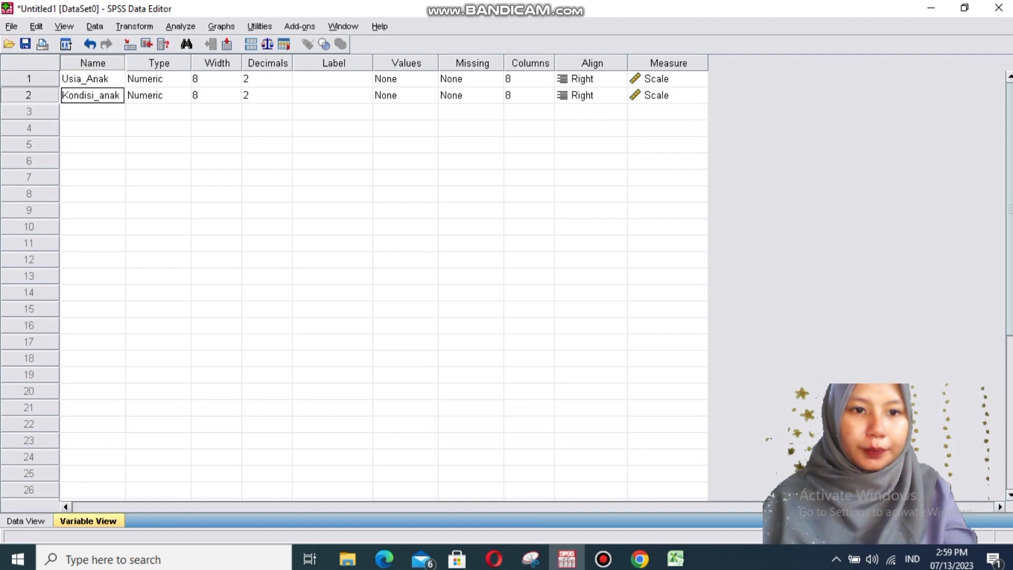
pyautogui.click(261, 78)
# - Label the two variables "Usia Anak" and "Kondisi Anak" respectively
pyautogui.click(332, 79)
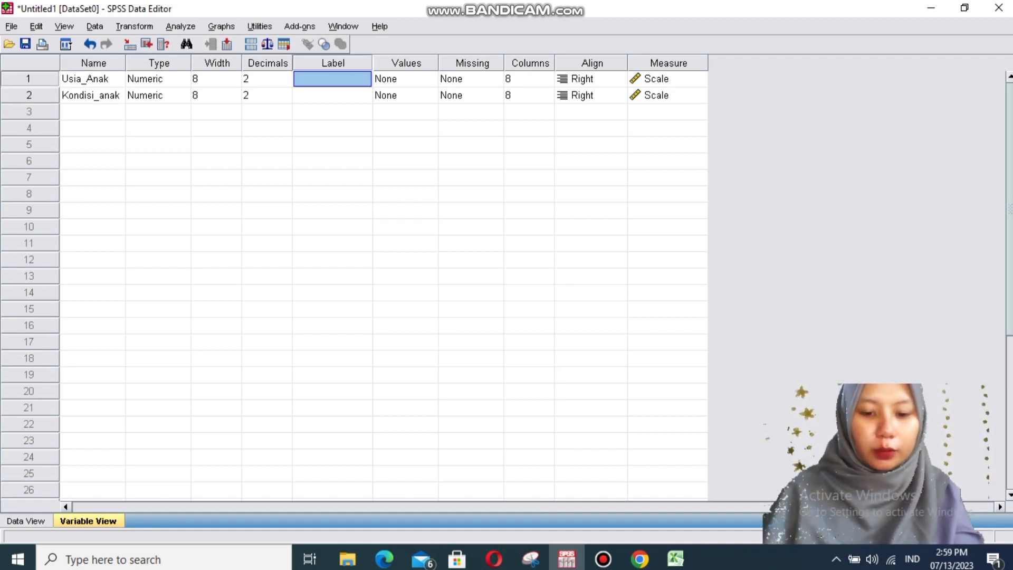
pyautogui.write('Usia An')
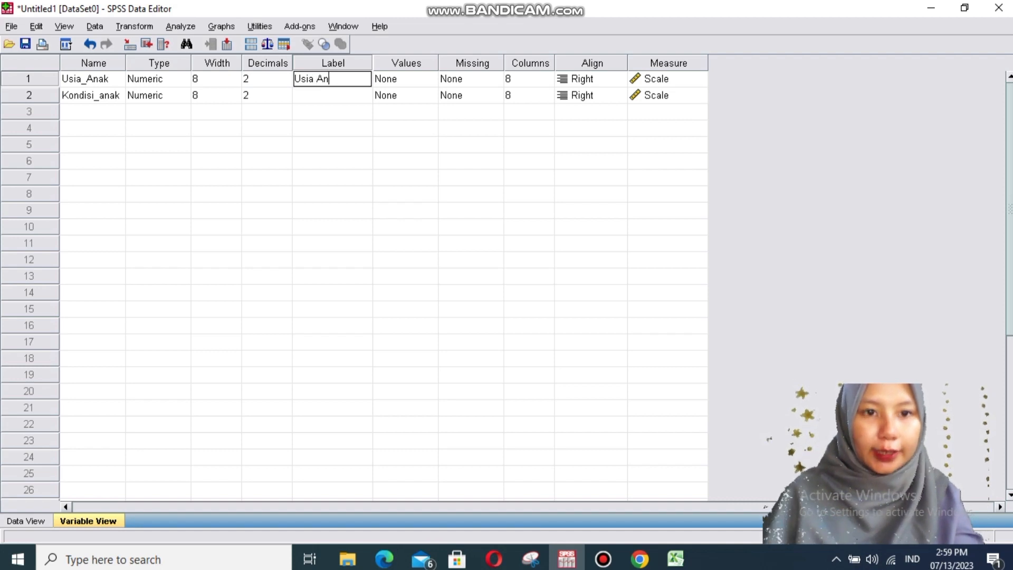
pyautogui.write('ak')
pyautogui.press('Return')
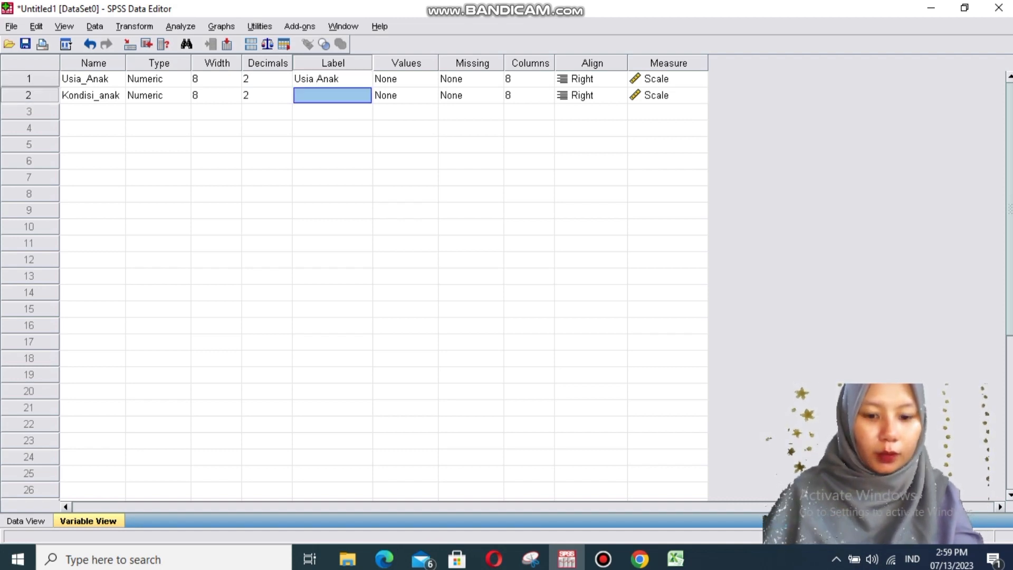
pyautogui.write('Kondis')
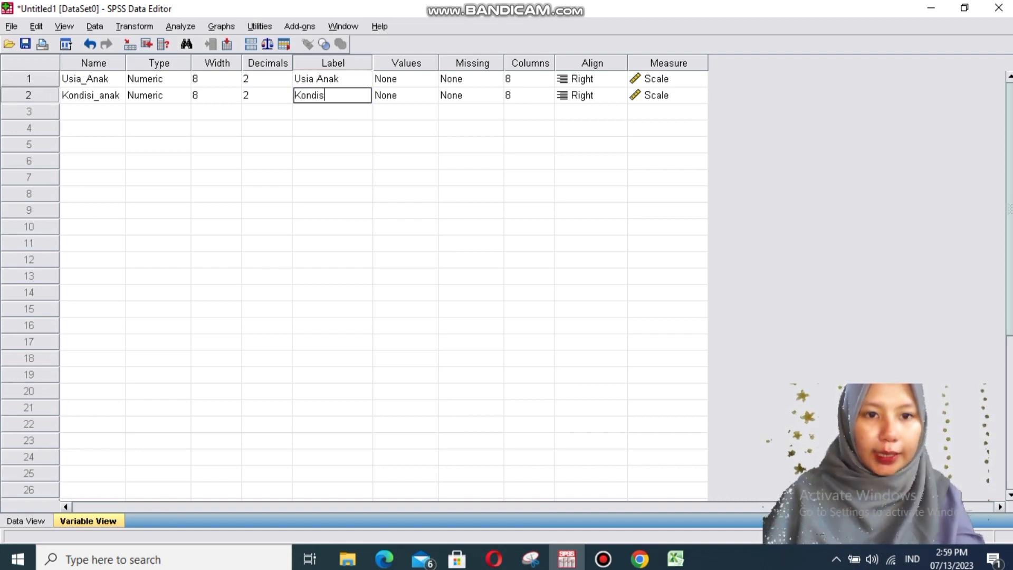
pyautogui.write('i Anak')
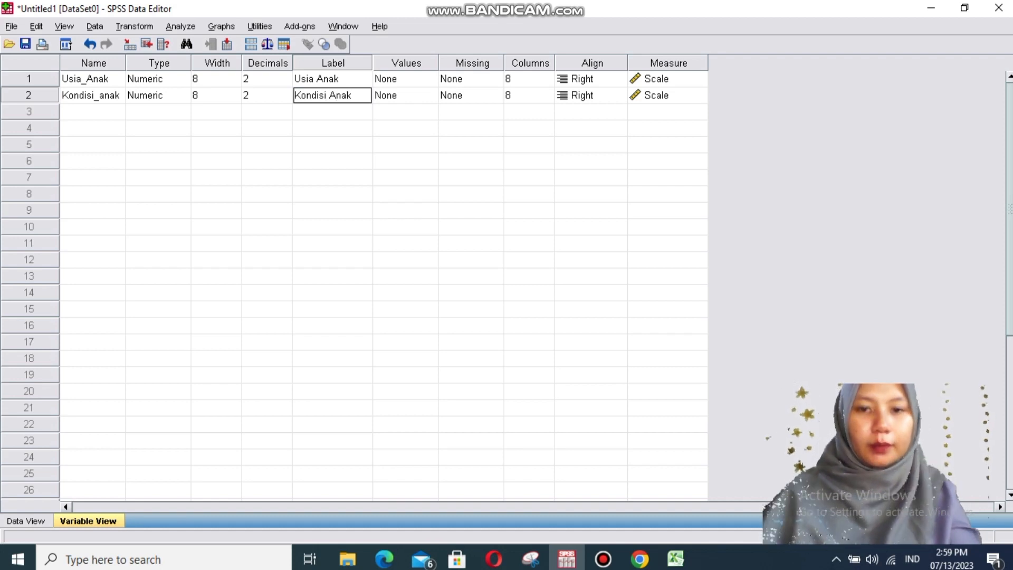
# - Define the value labels of Usia_Anak as 1 = "Balita" and 2 = "Batita"
pyautogui.click(397, 78)
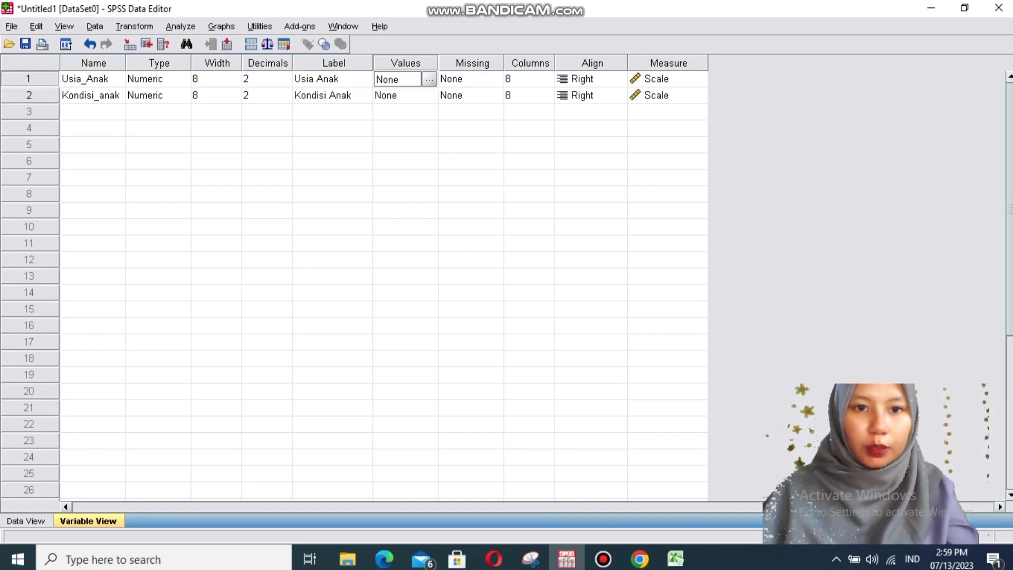
pyautogui.click(429, 79)
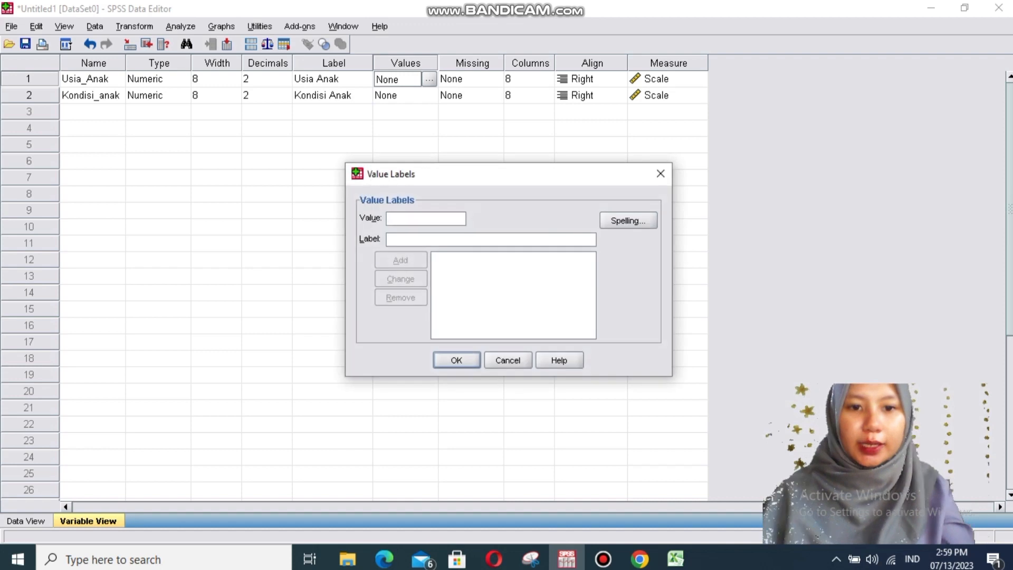
pyautogui.write('1')
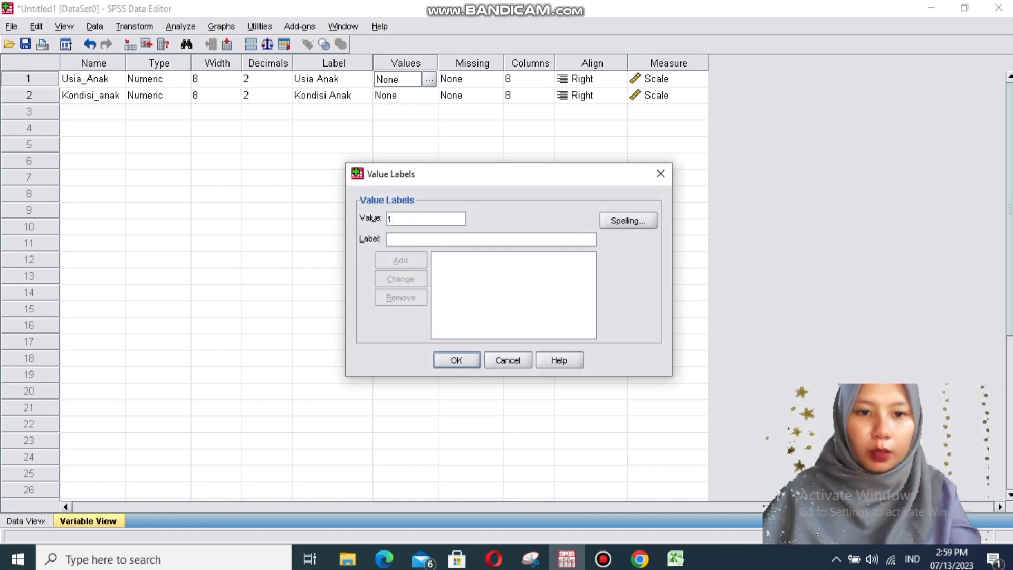
pyautogui.click(388, 239)
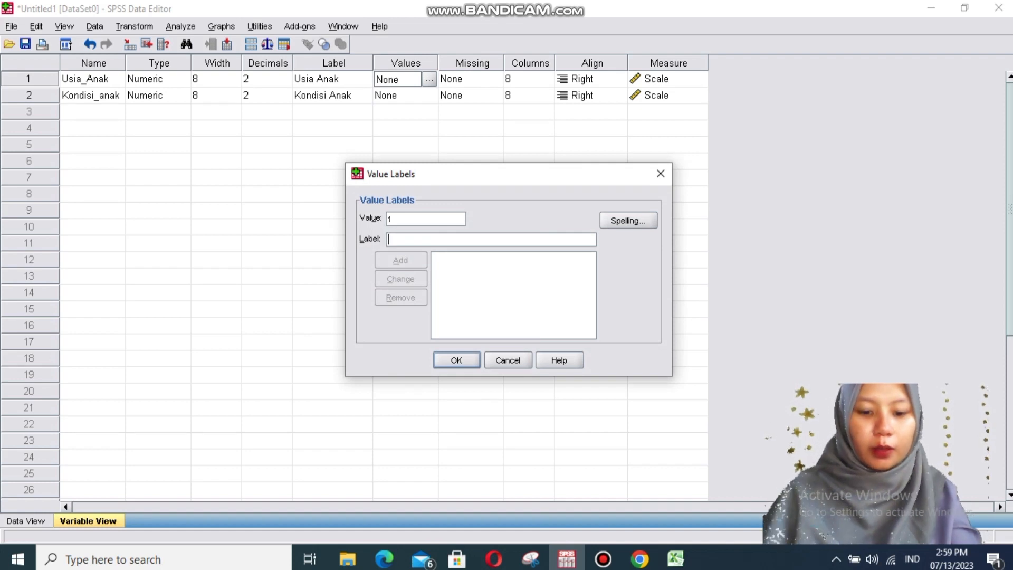
pyautogui.write('Balita')
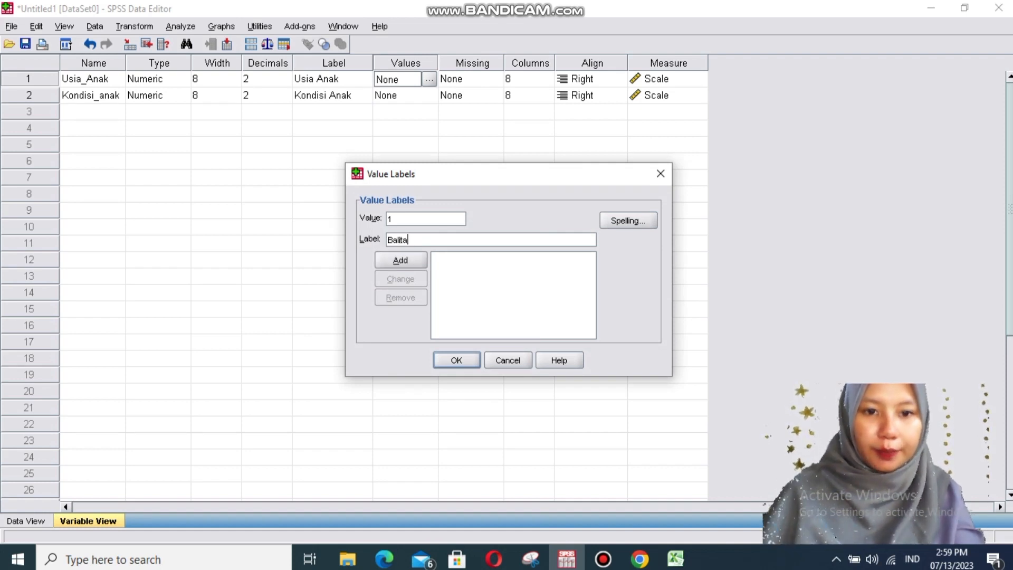
pyautogui.hotkey('alt', 'a')
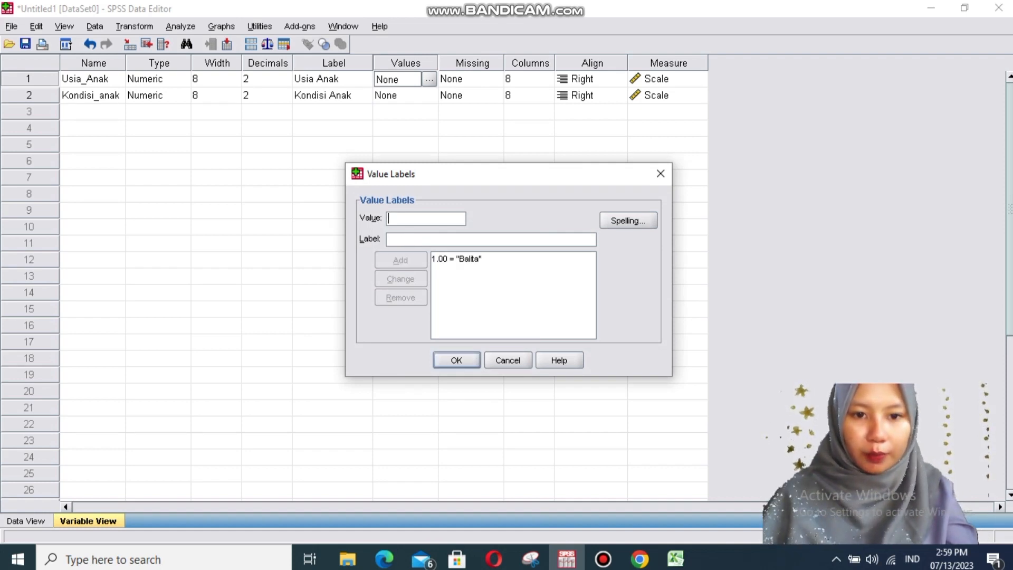
pyautogui.write('2')
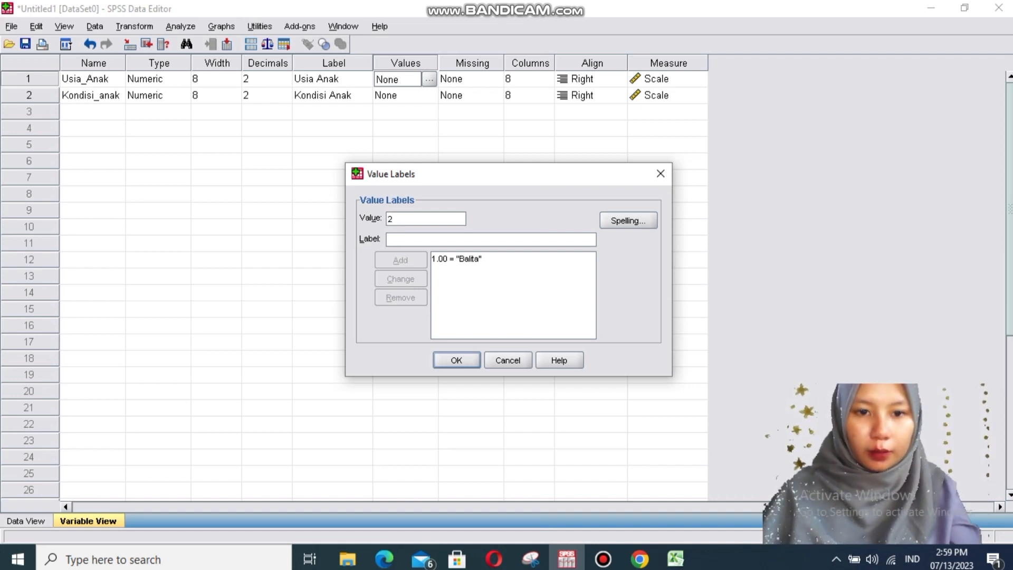
pyautogui.write('Batita')
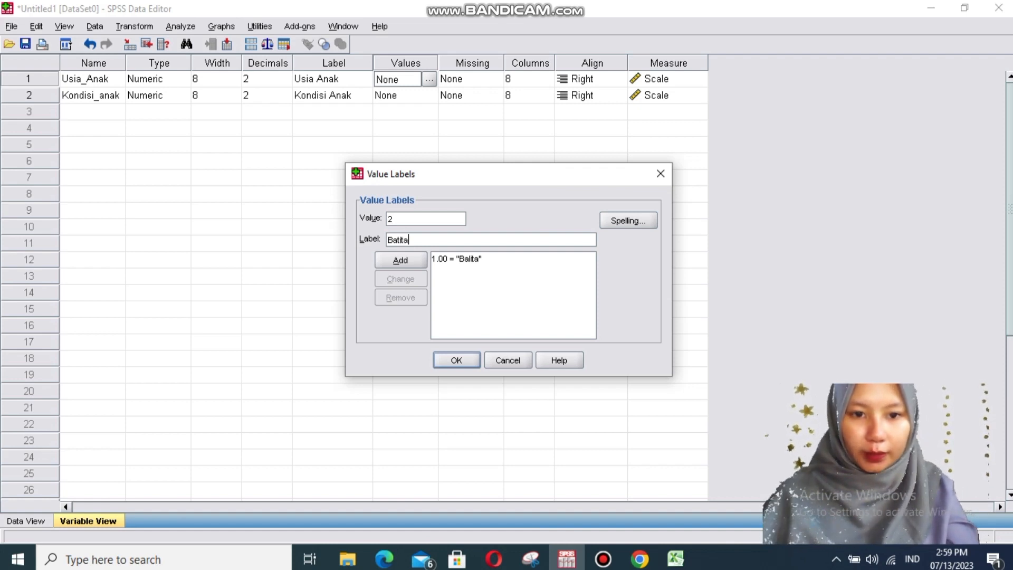
pyautogui.hotkey('alt', 'a')
pyautogui.press('Return')
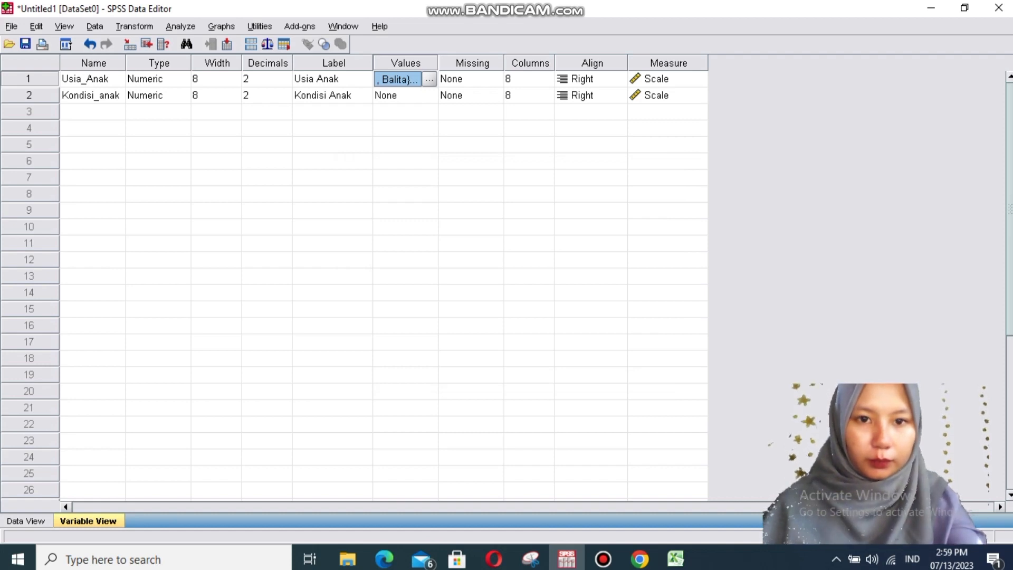
# - Add the value labels 1 = "Gizi Buruk" and 2 = "Normal" for Kondisi_anak
pyautogui.click(397, 95)
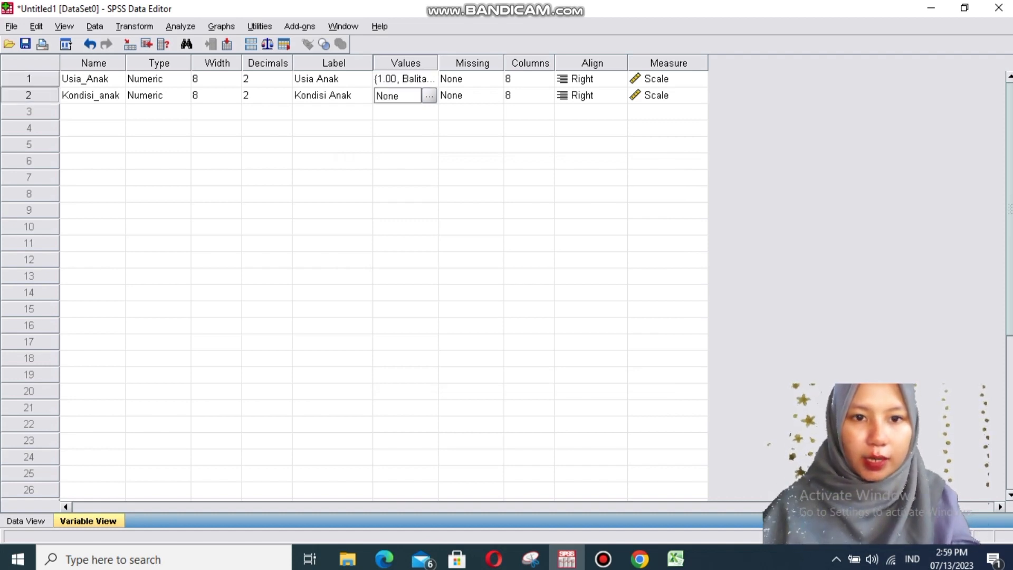
pyautogui.click(429, 95)
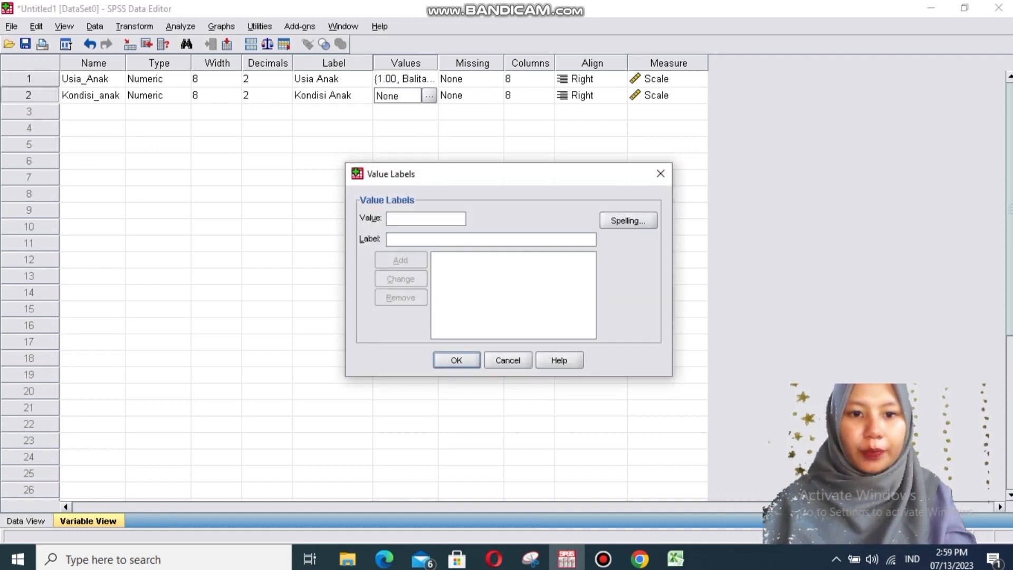
pyautogui.write('1.')
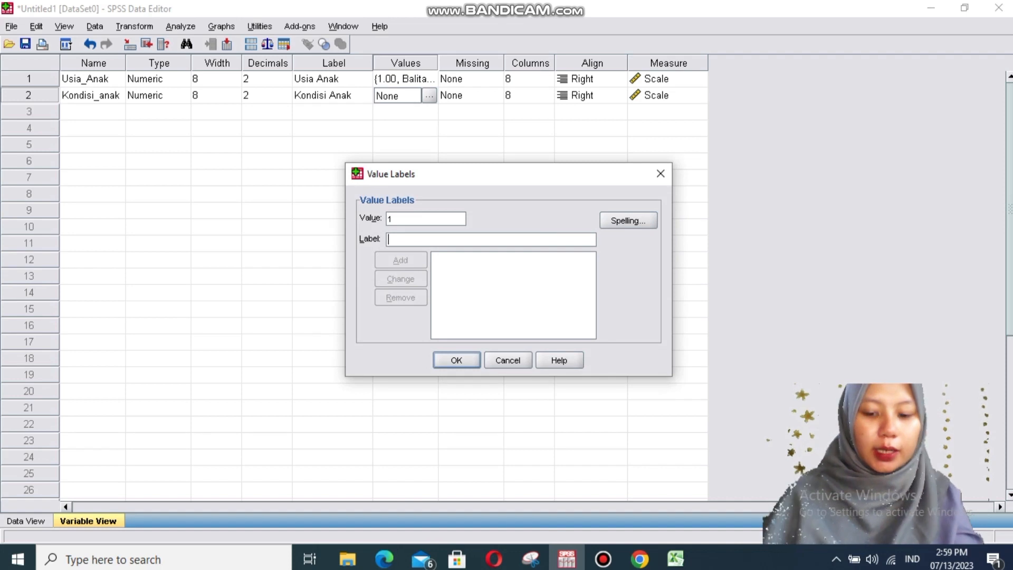
pyautogui.write('Gizi')
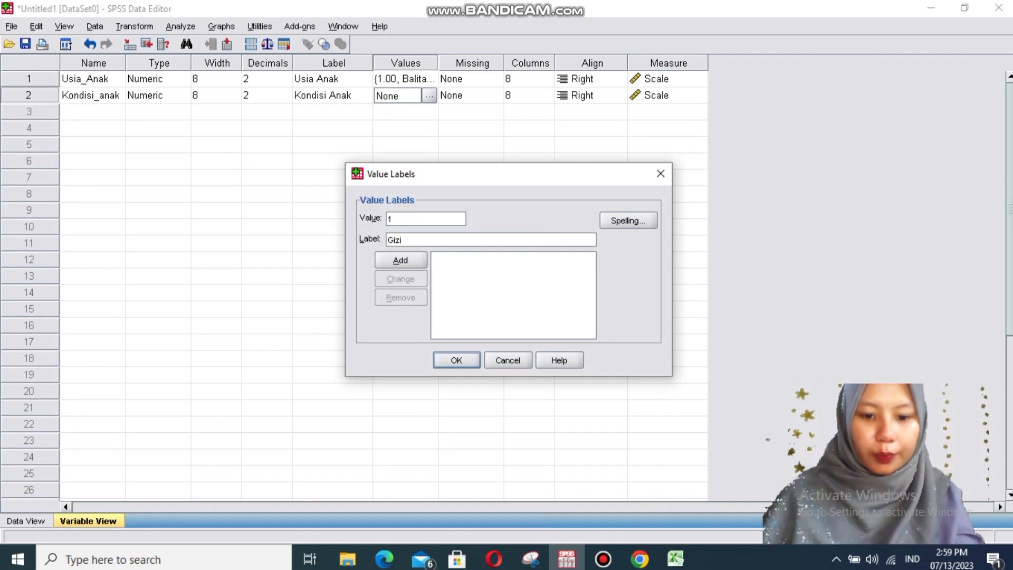
pyautogui.write(' Buruk')
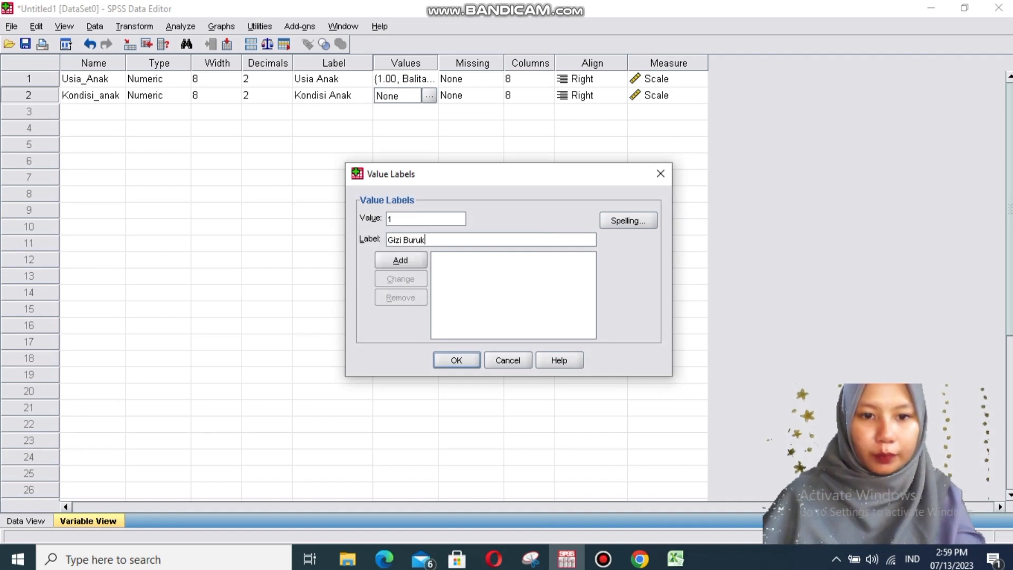
pyautogui.hotkey('alt', 'a')
pyautogui.write('2')
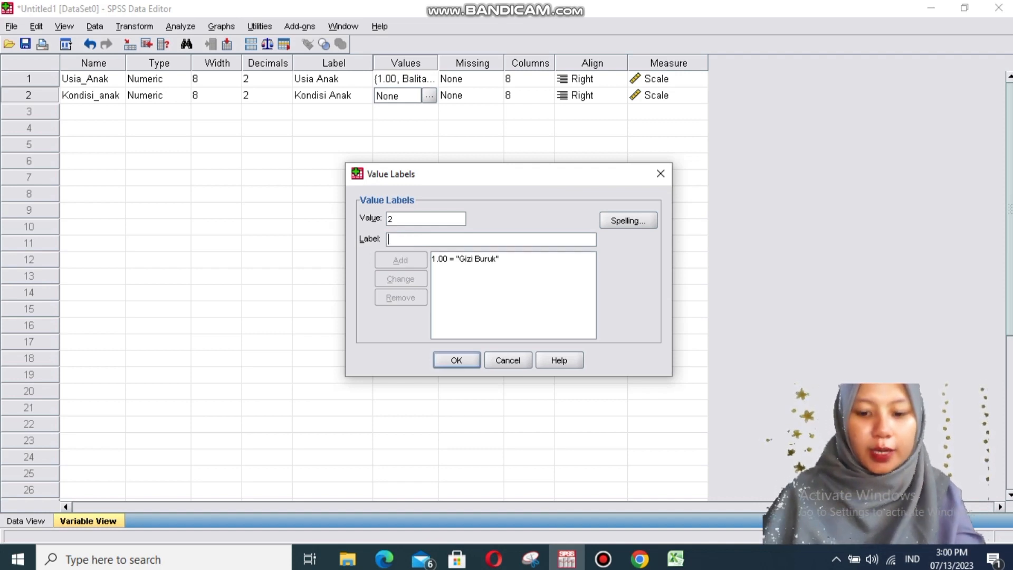
pyautogui.write('N')
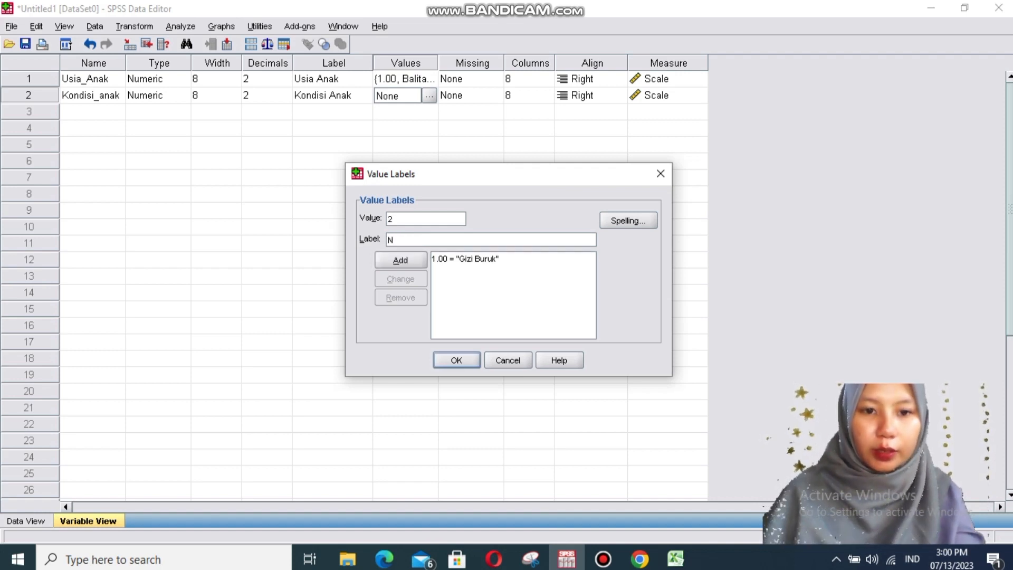
pyautogui.write('ormal')
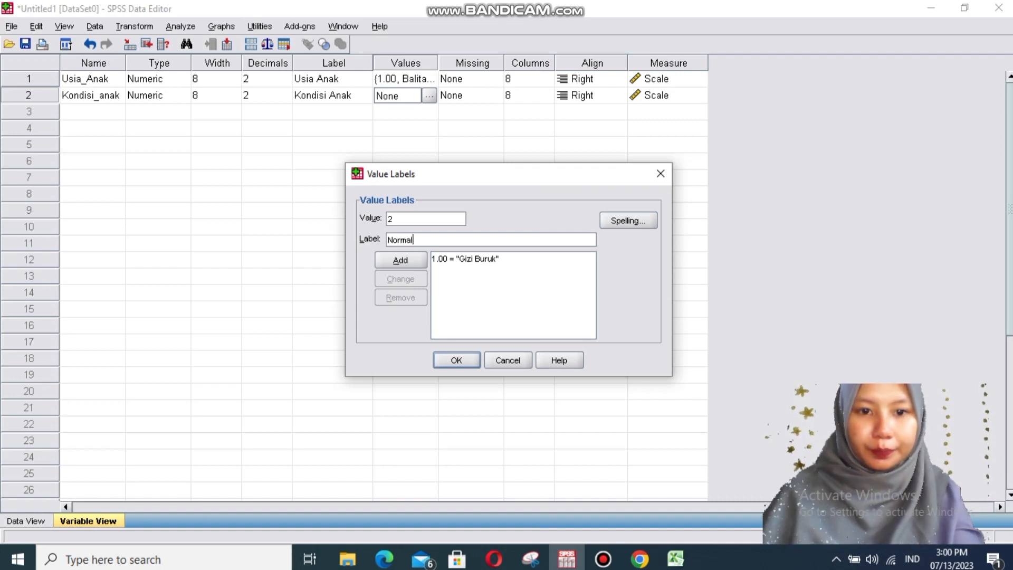
pyautogui.hotkey('alt', 'a')
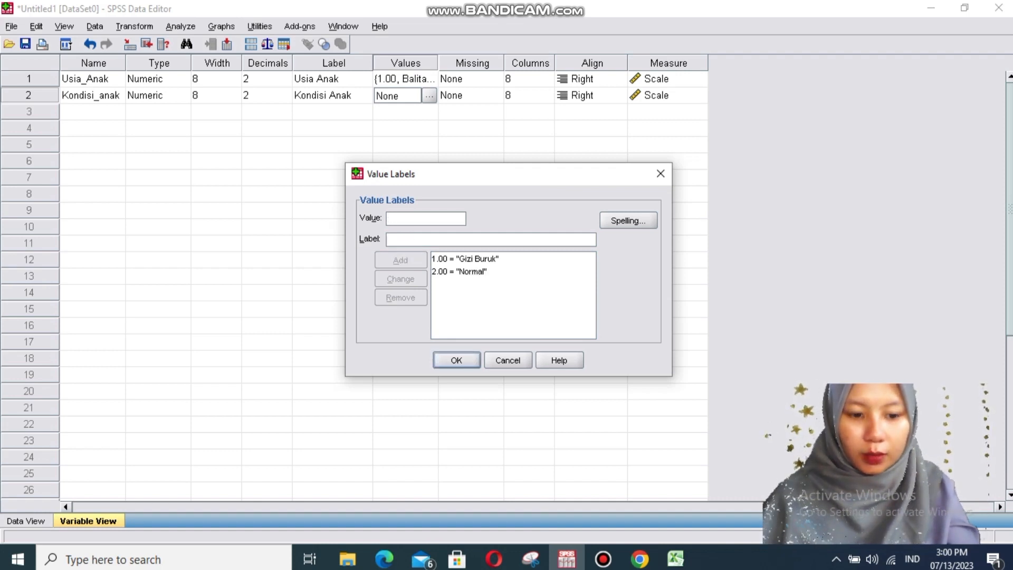
# - Add a third value label, 3 = "Obesitas", for Kondisi_anak and accept its value labels
pyautogui.write('3.')
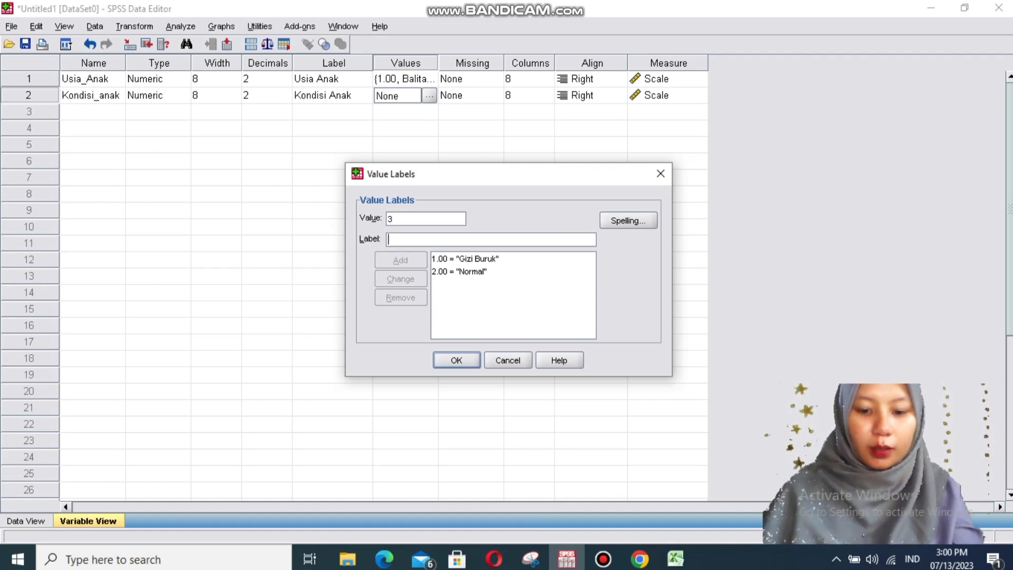
pyautogui.press('Tab')
pyautogui.write('Obe')
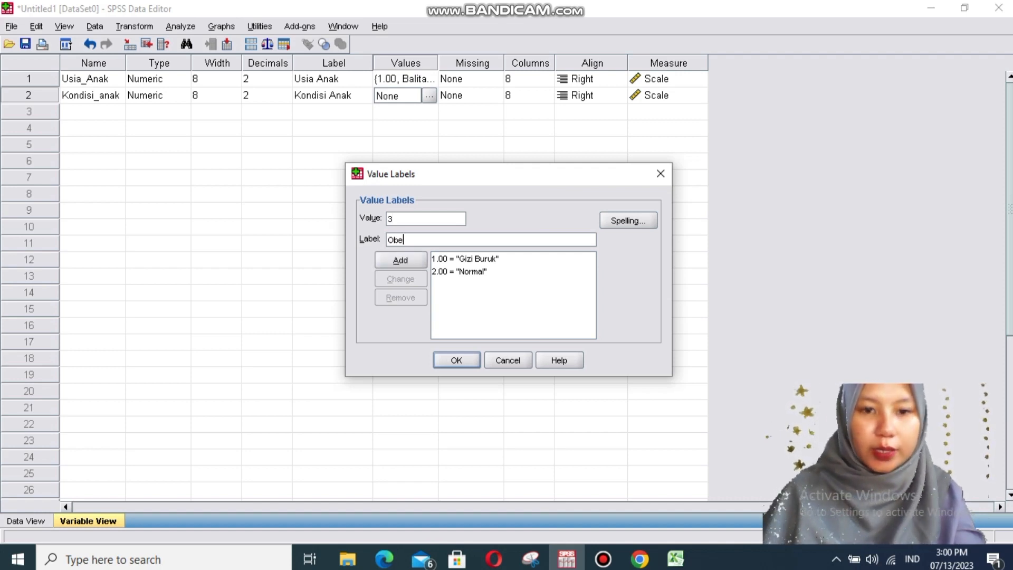
pyautogui.write('sitas')
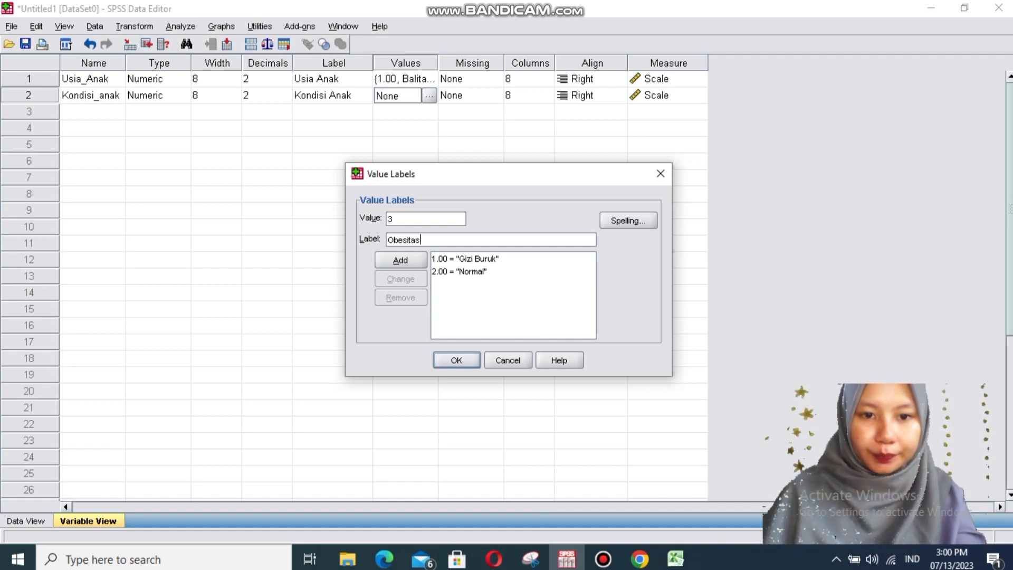
pyautogui.hotkey('alt', 'a')
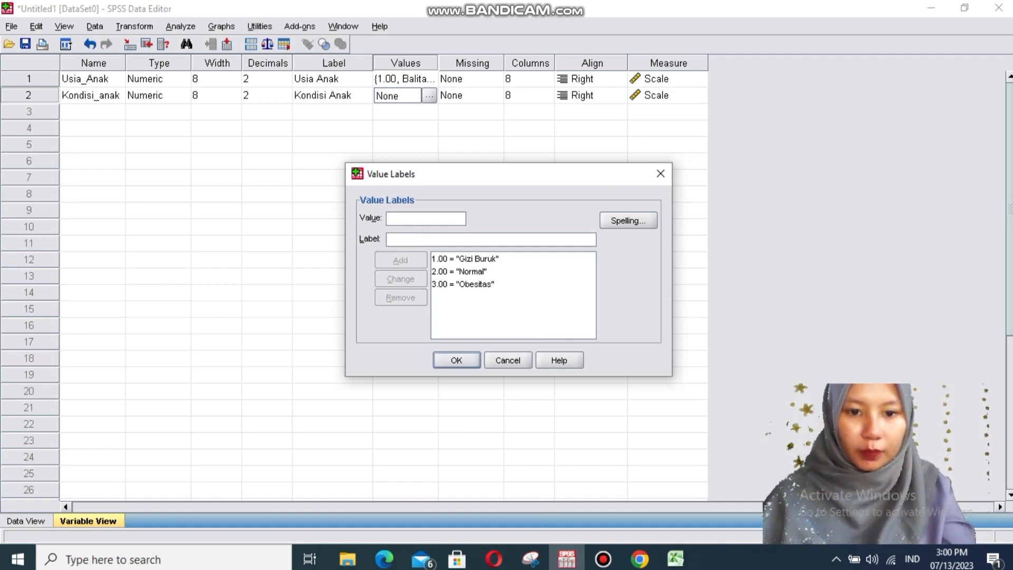
pyautogui.press('Return')
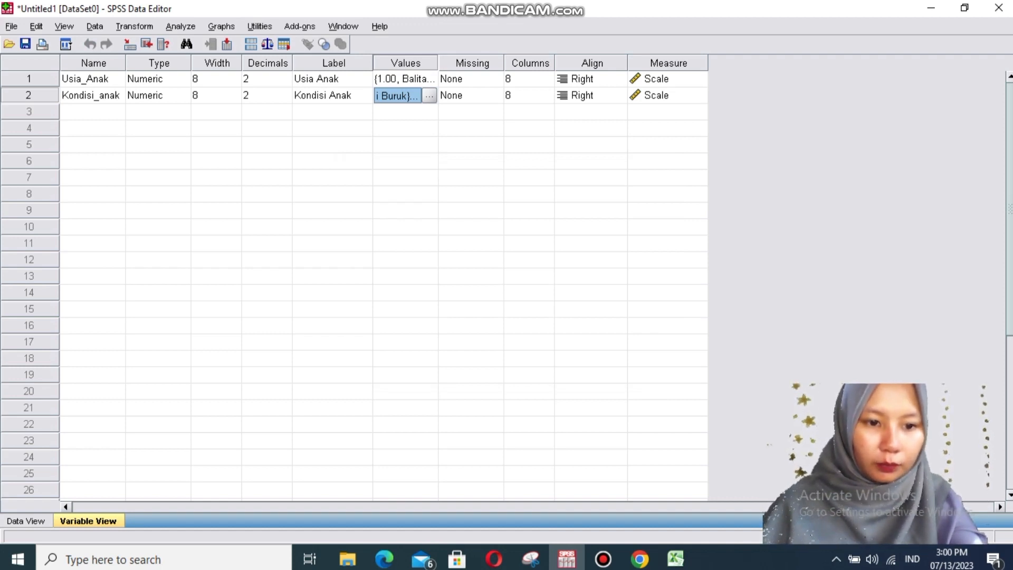
# - Set the measurement level of both Usia_Anak and Kondisi_anak to Nominal
pyautogui.click(680, 79)
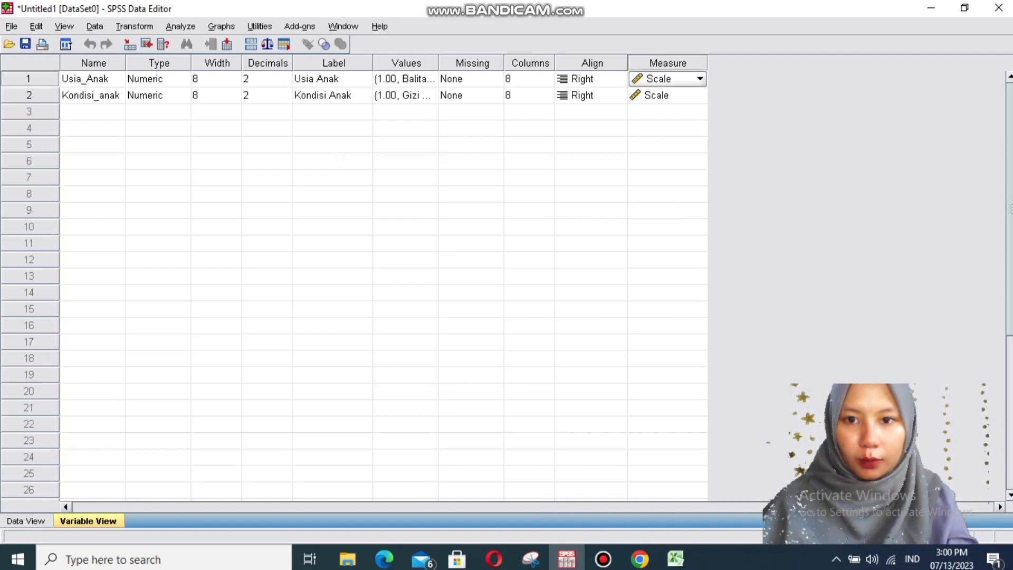
pyautogui.click(699, 78)
pyautogui.press('Return')
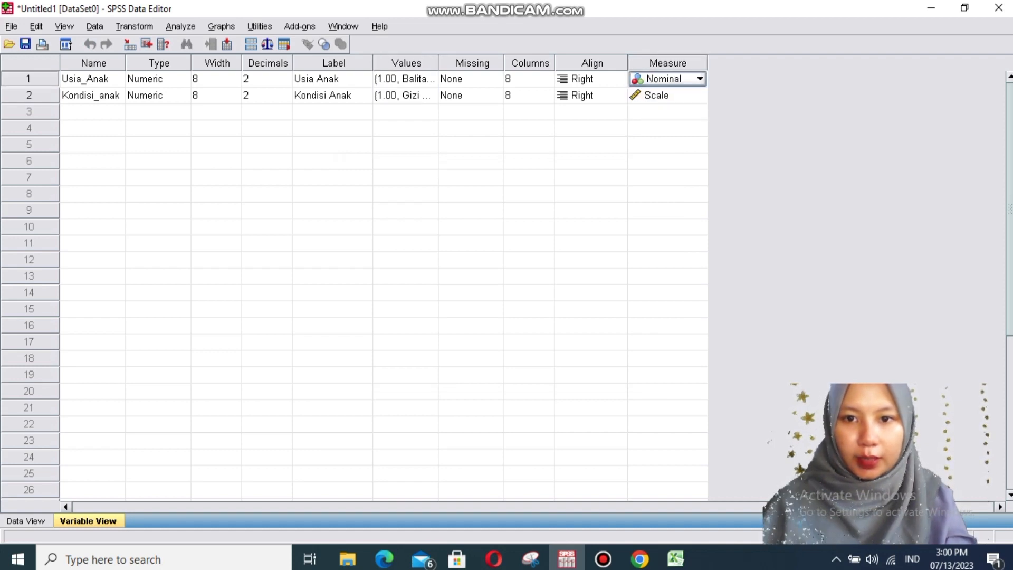
pyautogui.click(668, 95)
pyautogui.click(700, 95)
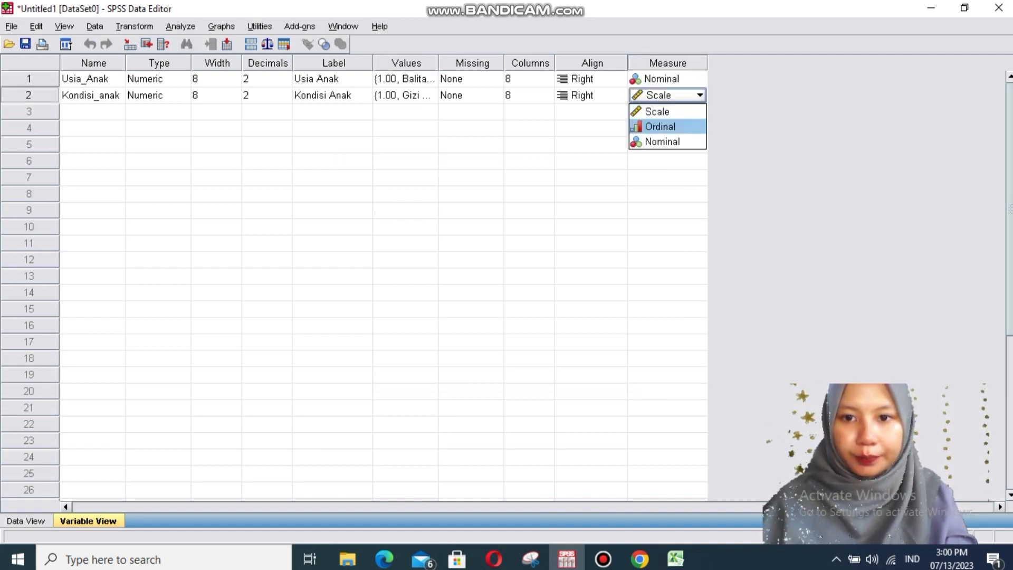
pyautogui.press('Return')
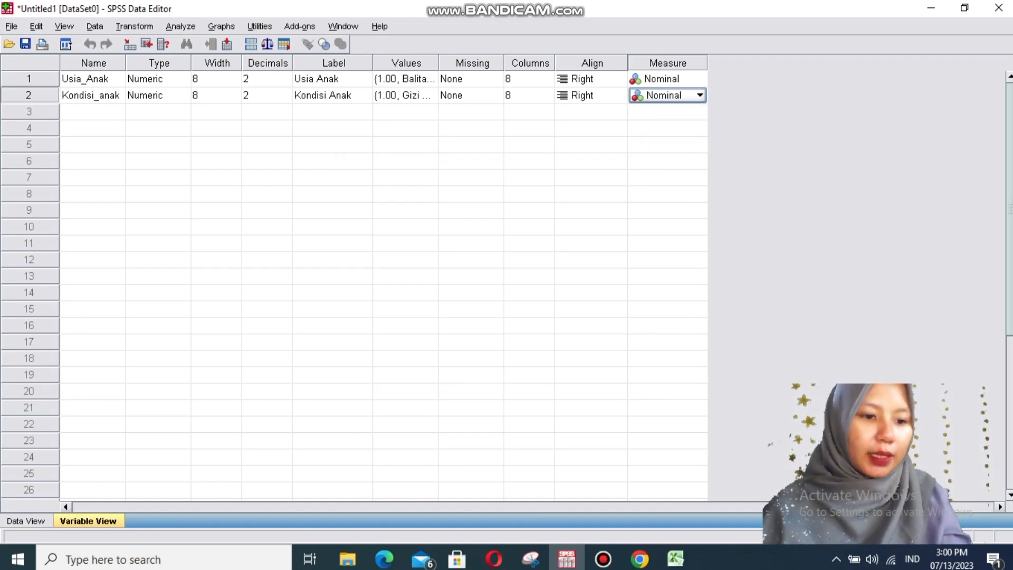
# - Set up a Crosstabs analysis from the data with Usia Anak as the row variable and Kondisi Anak as the column variable
pyautogui.hotkey('ctrl', 't')
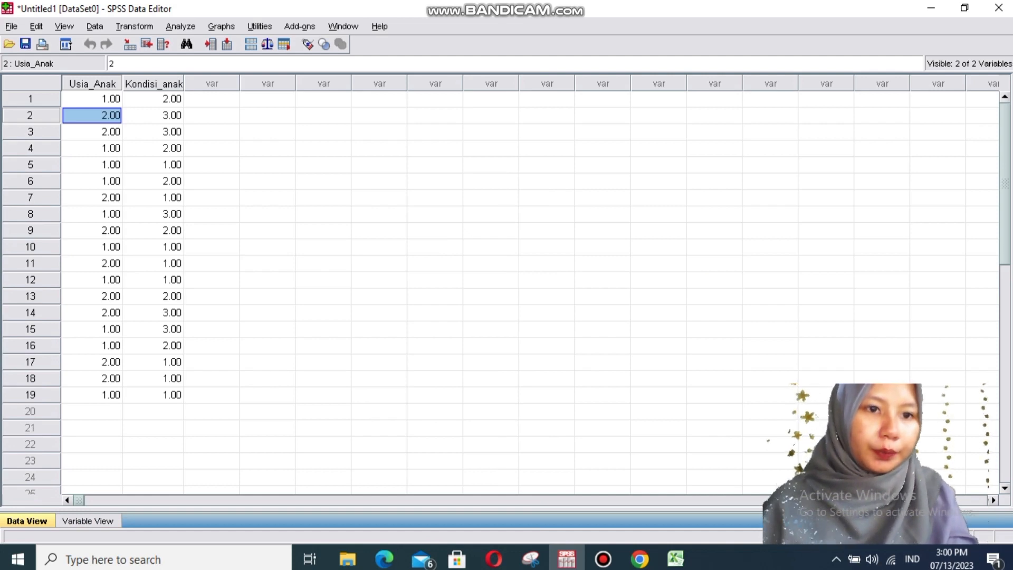
pyautogui.click(180, 26)
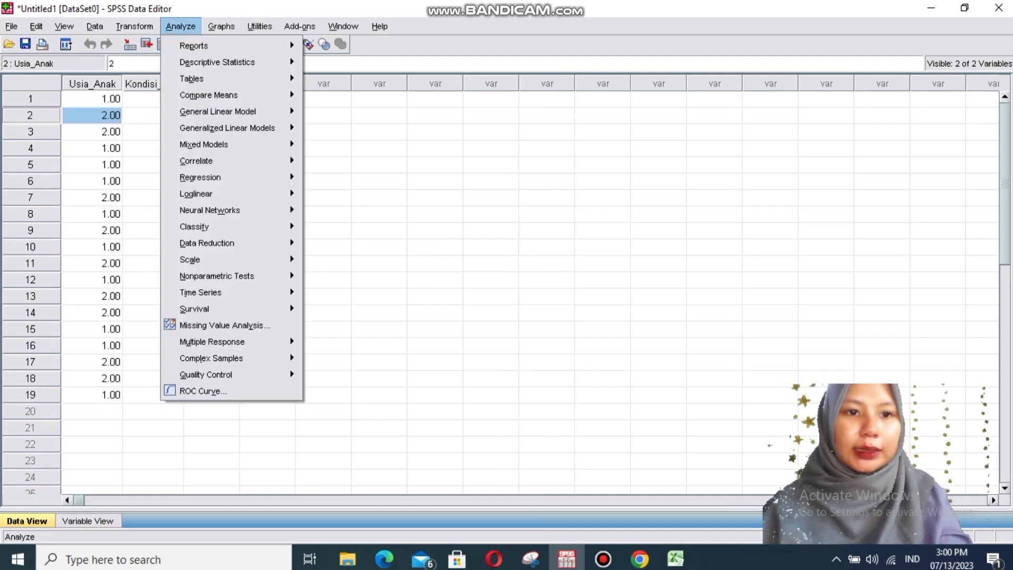
pyautogui.moveTo(217, 62)
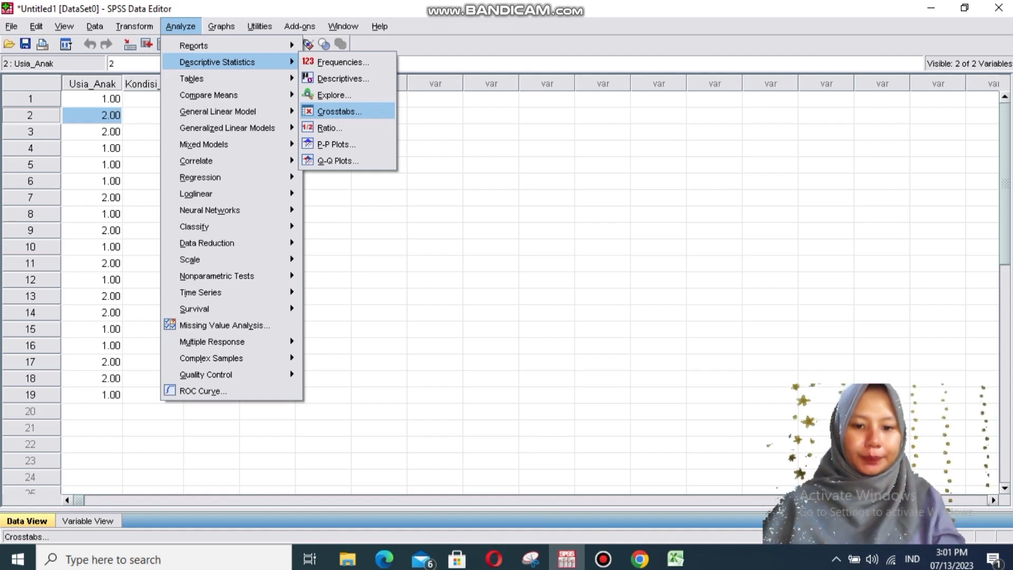
pyautogui.press('Return')
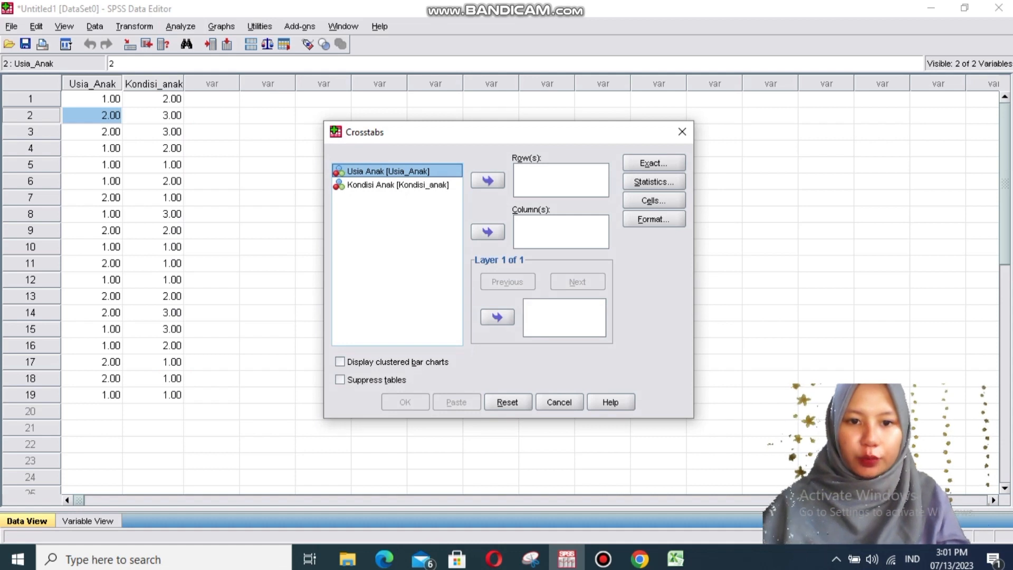
pyautogui.click(487, 180)
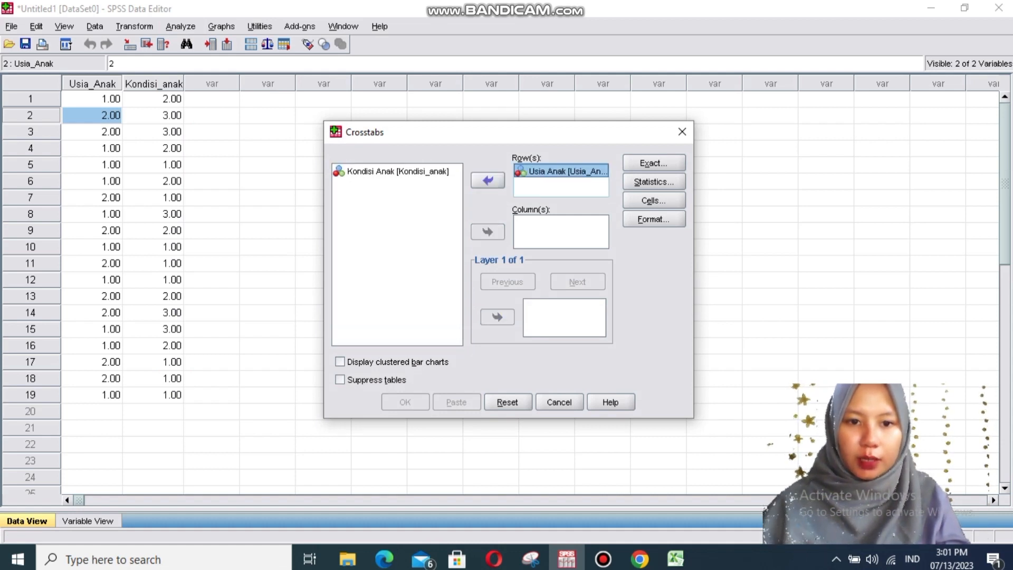
pyautogui.click(398, 172)
pyautogui.click(488, 232)
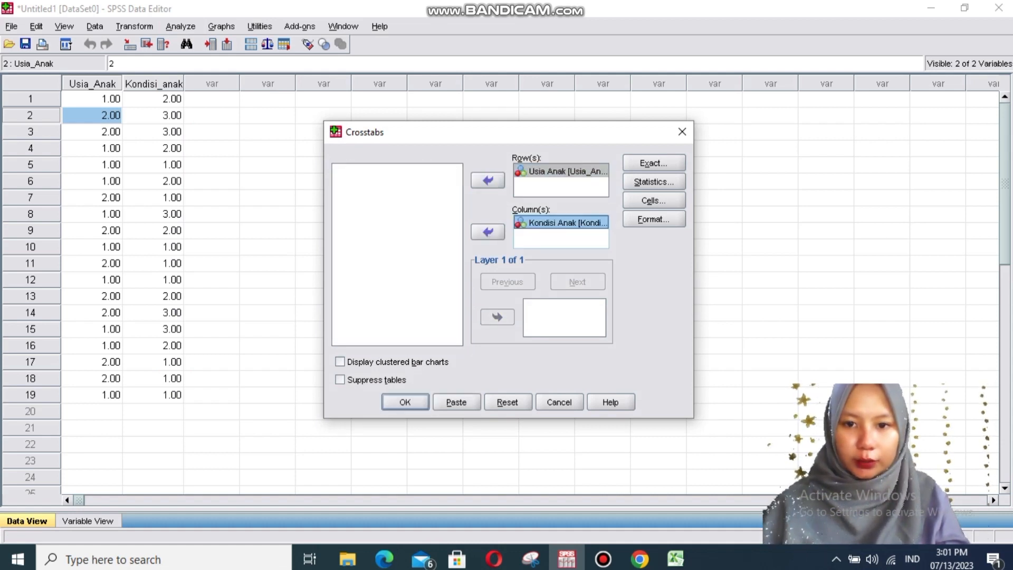
# - Add the Chi-square and Contingency coefficient statistics to the Crosstabs analysis and run it
pyautogui.click(654, 182)
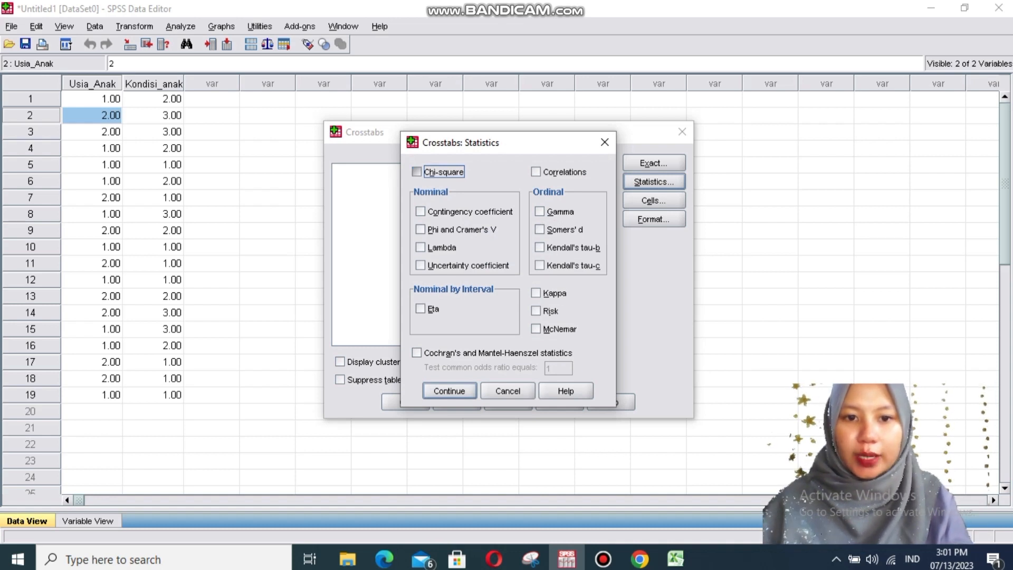
pyautogui.click(416, 171)
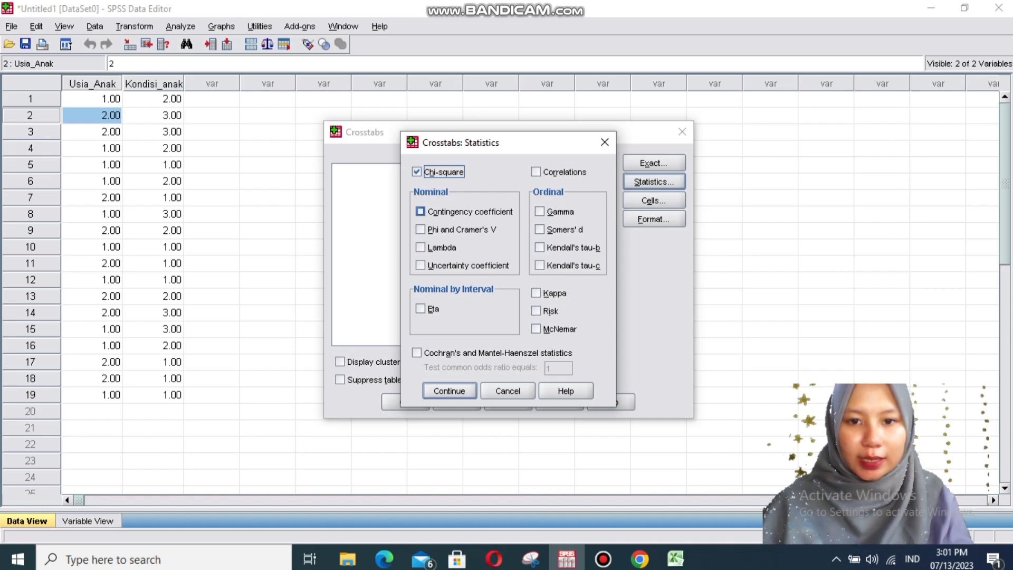
pyautogui.click(421, 212)
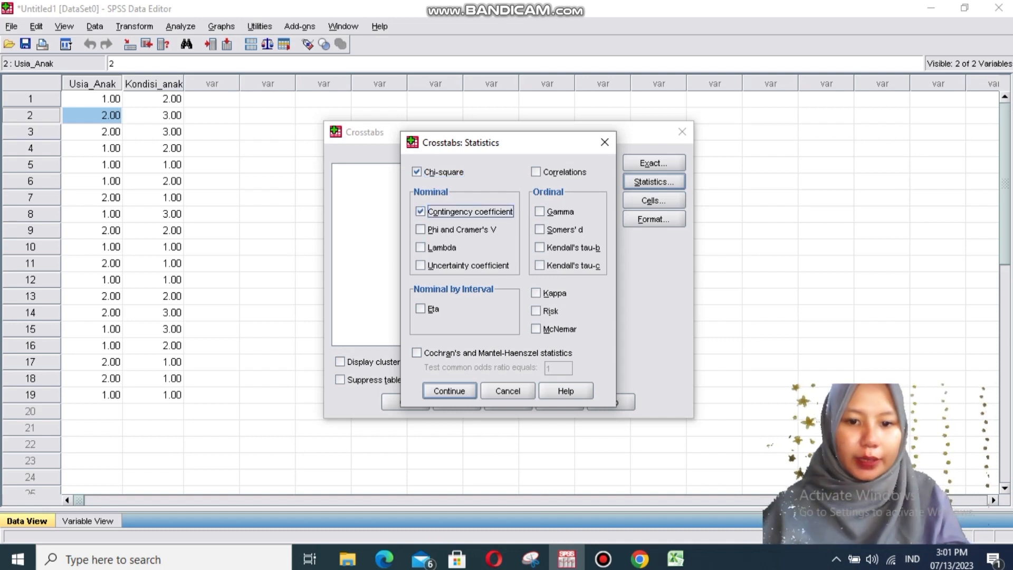
pyautogui.click(450, 391)
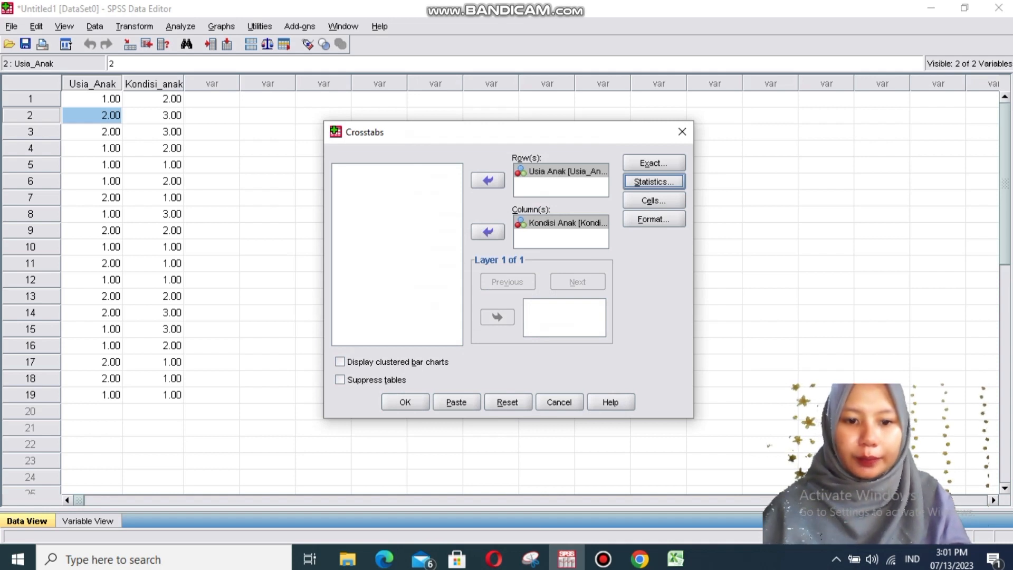
pyautogui.click(405, 402)
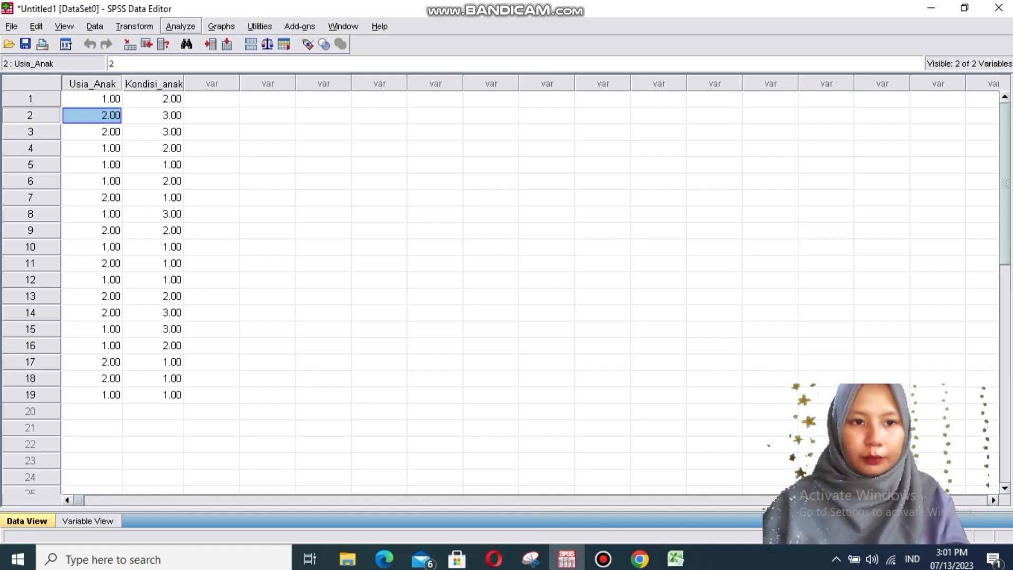
# - Reopen the Crosstabs analysis and run it again with the same row variable, column variable and statistics
pyautogui.click(181, 26)
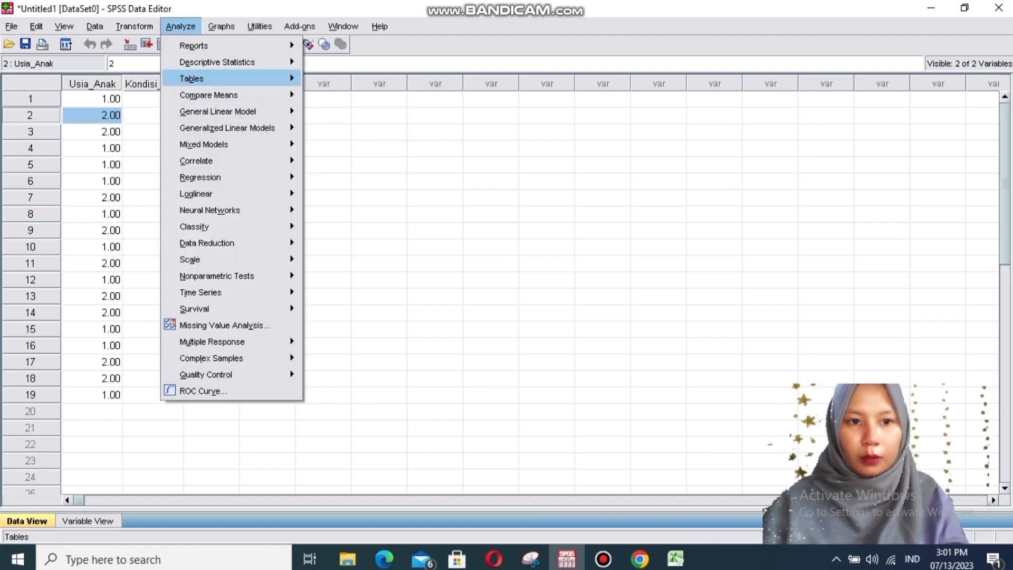
pyautogui.moveTo(192, 78)
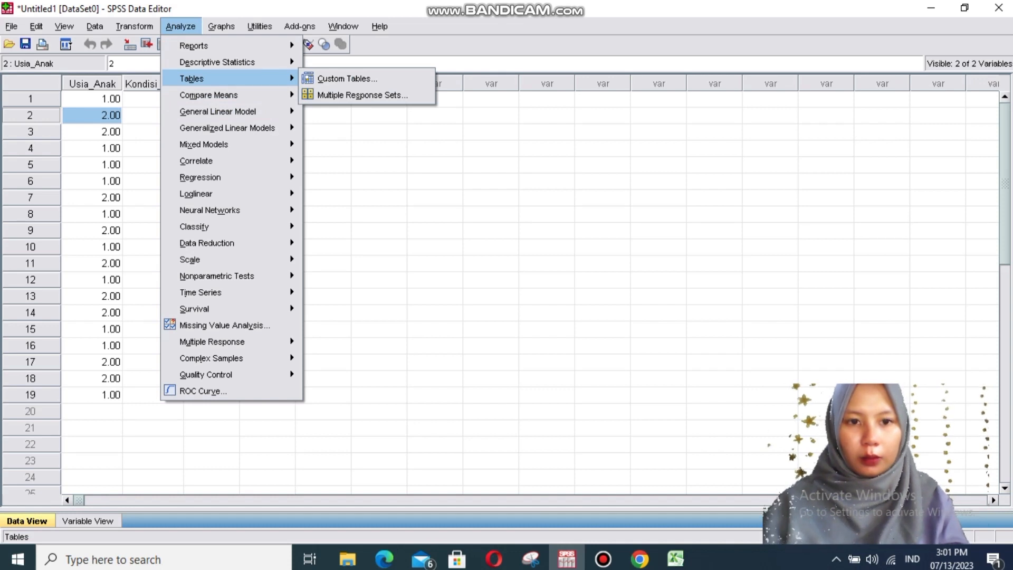
pyautogui.moveTo(217, 62)
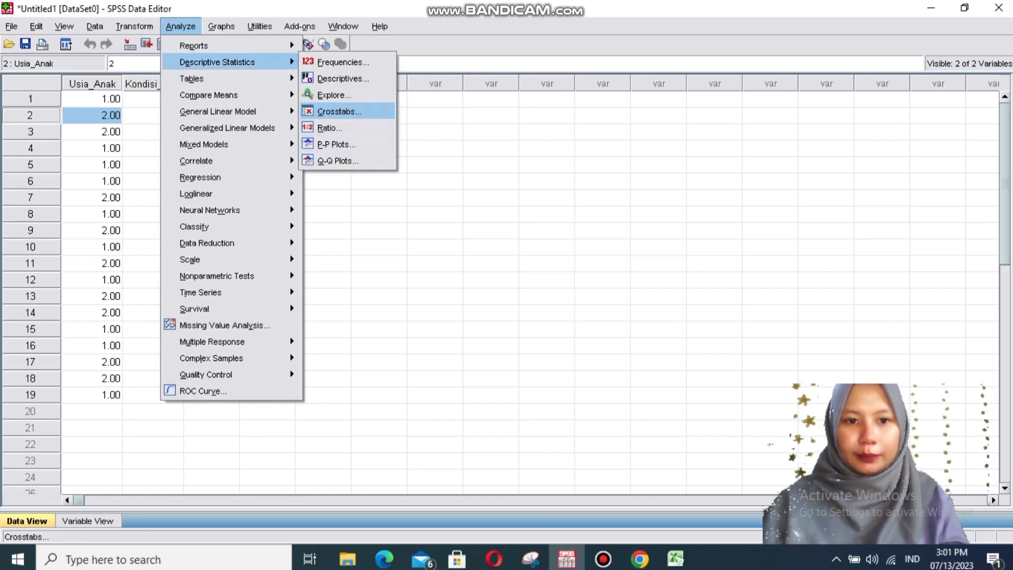
pyautogui.click(340, 112)
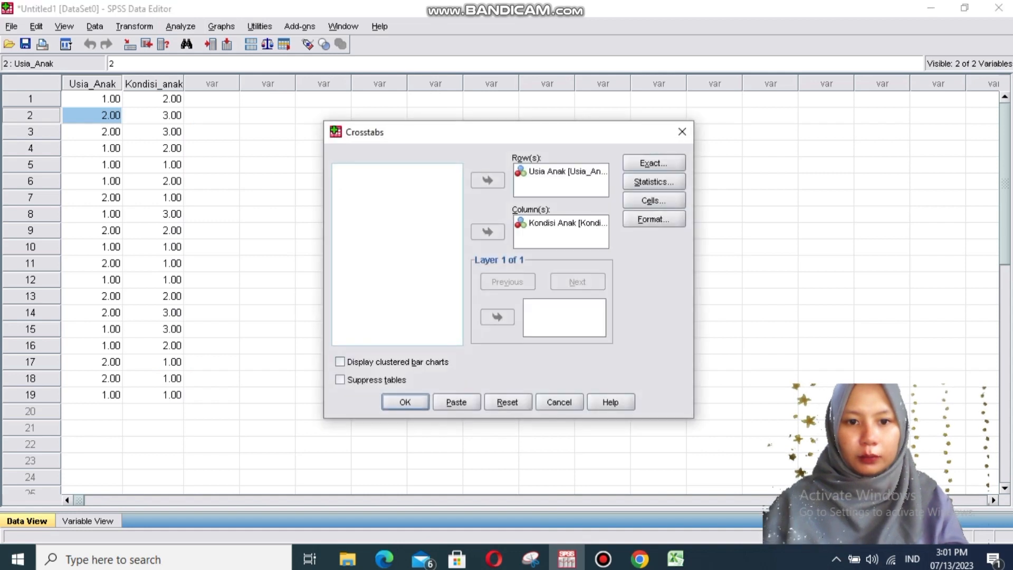
pyautogui.press('Return')
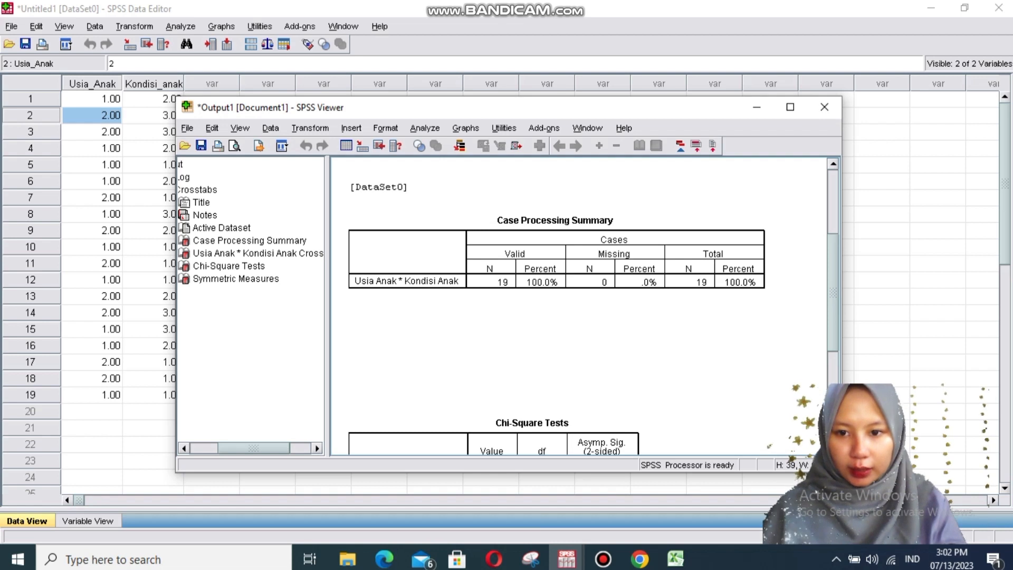
# - Review the Crosstabs output, including the case processing summary, the Usia Anak by Kondisi Anak crosstabulation and the chi-square tests
pyautogui.scroll(-4, 579, 306)
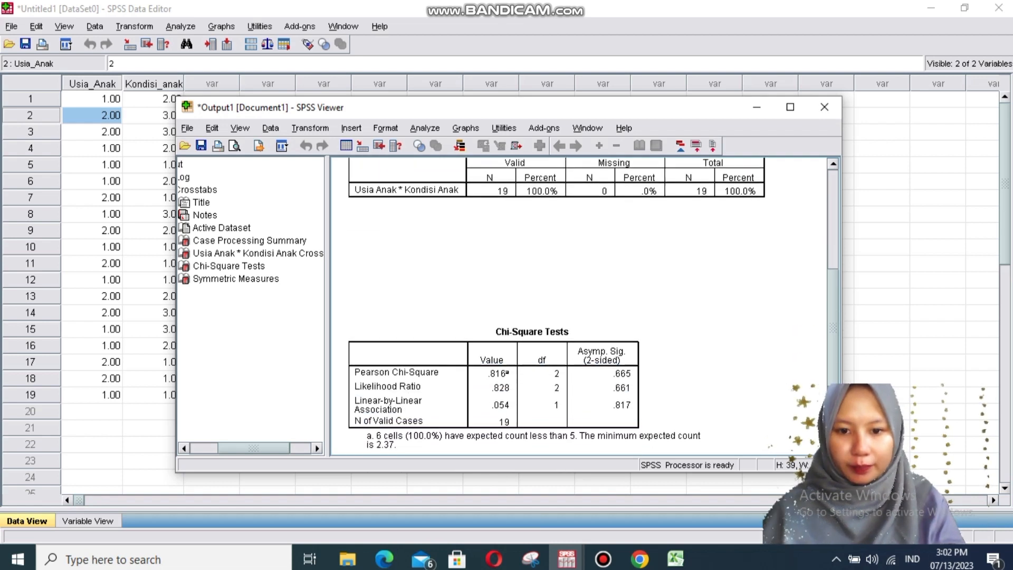
pyautogui.scroll(-1, 585, 306)
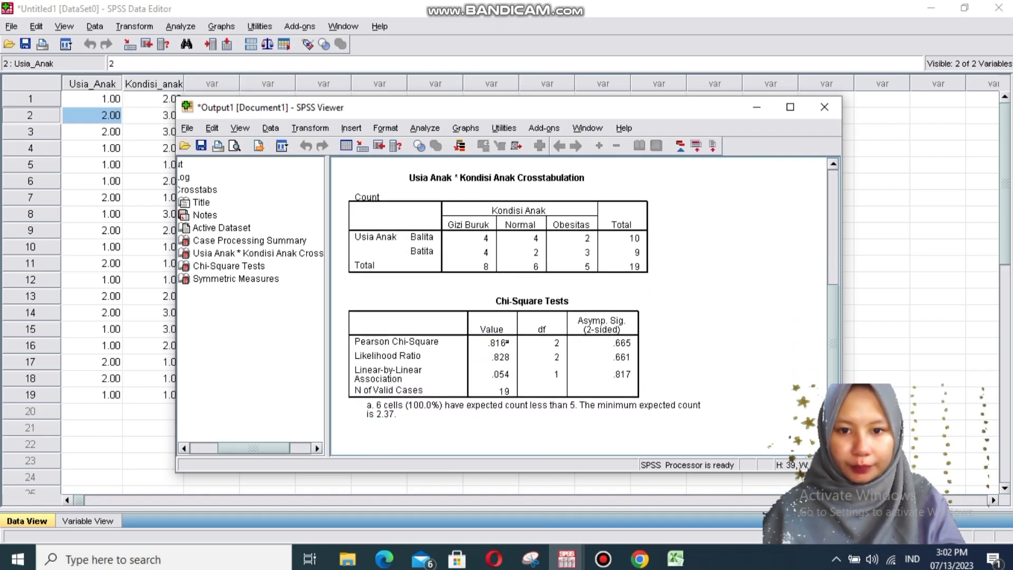
pyautogui.scroll(-1, 579, 306)
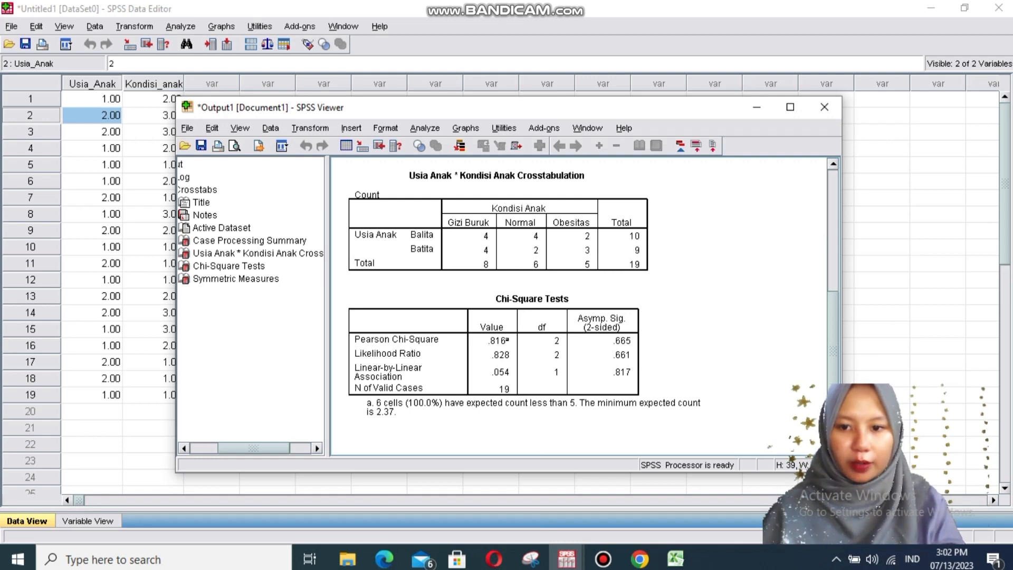
pyautogui.scroll(5, 579, 306)
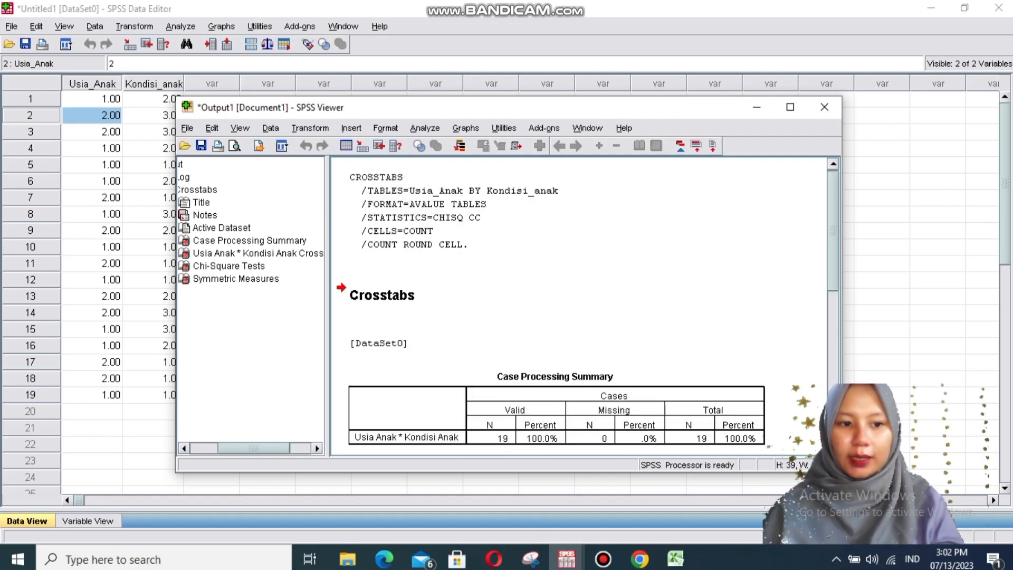